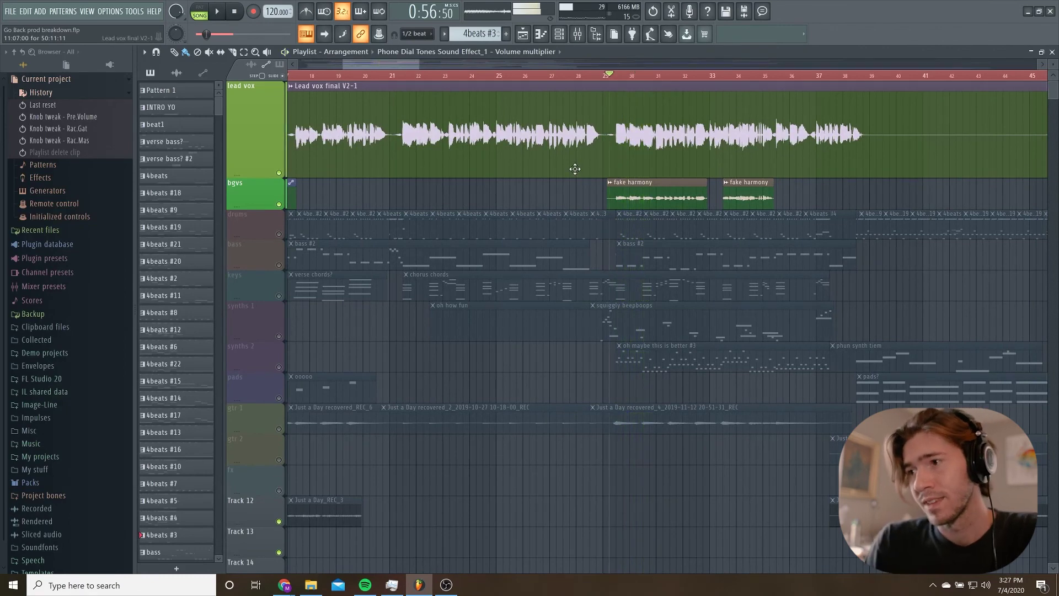
Step: Mute the lead vox playlist track and find the vox harmony track in the mixer while the fake harmony plays
left_click(280, 172)
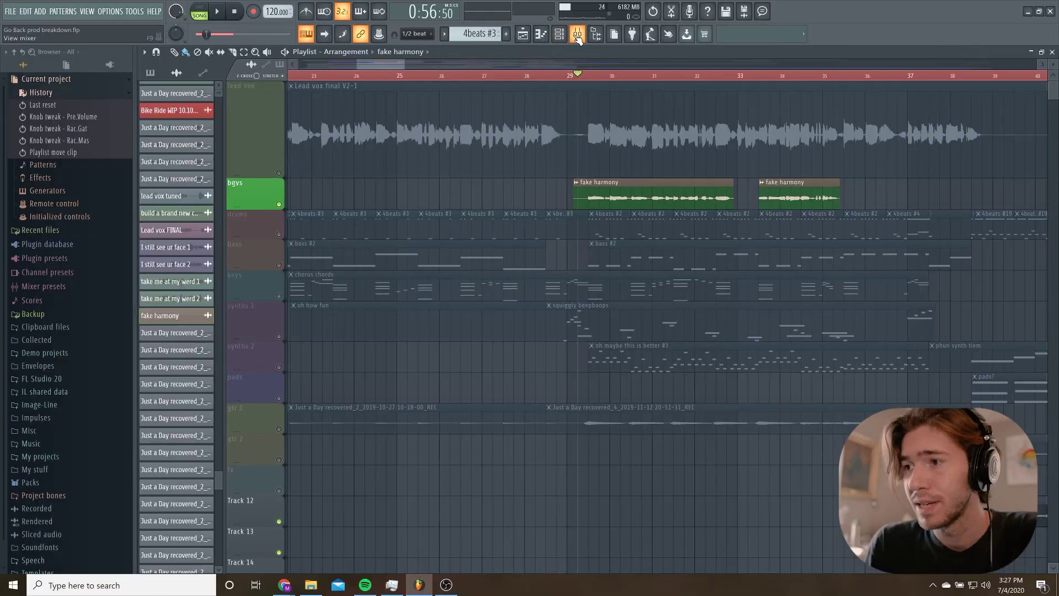
left_click(577, 35)
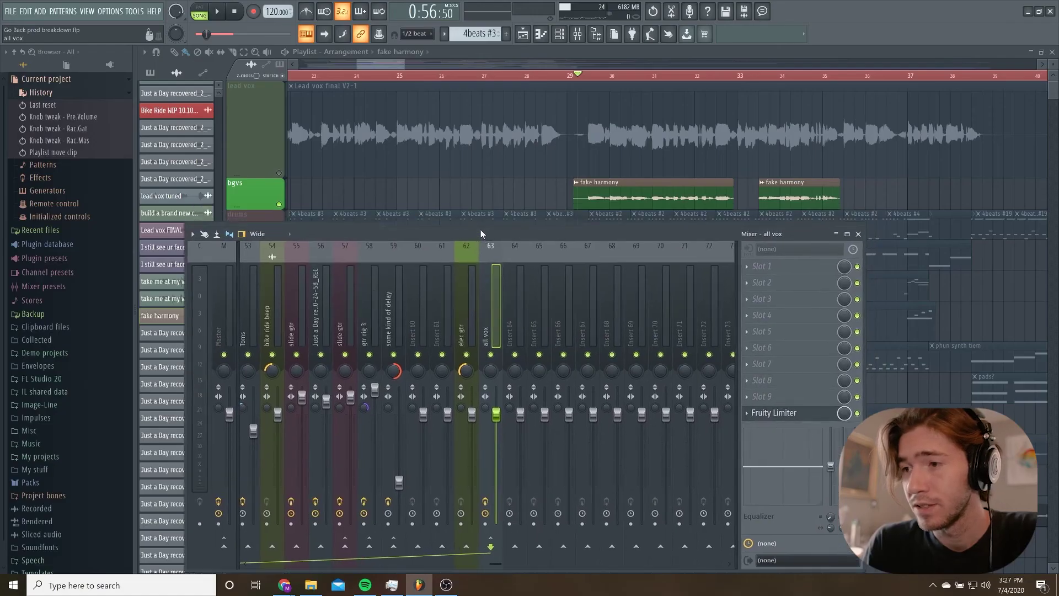
key("space")
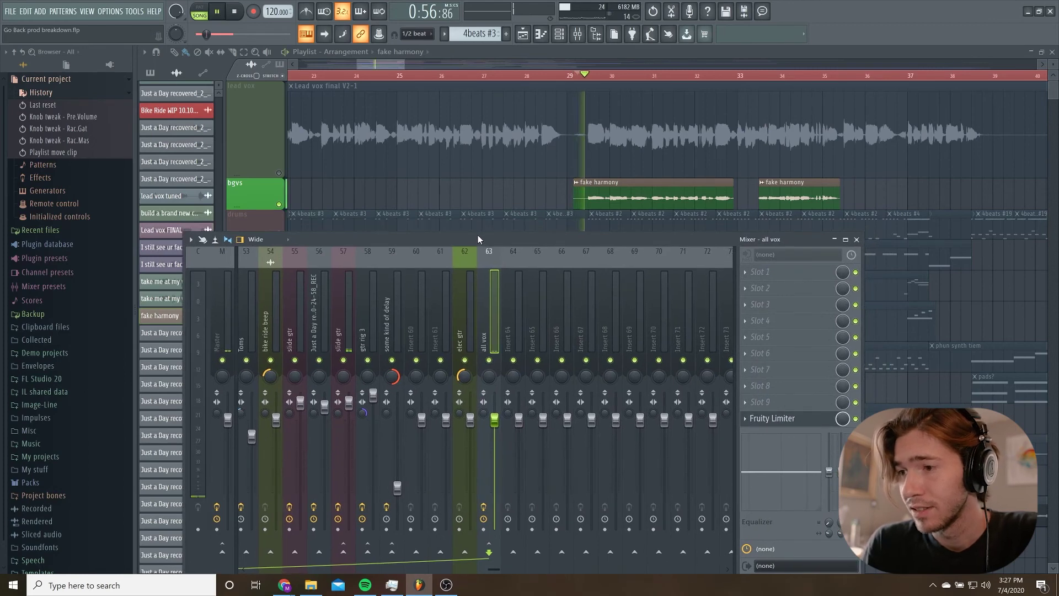
scroll(465, 278, "up", 3)
scroll(458, 282, "down", 3)
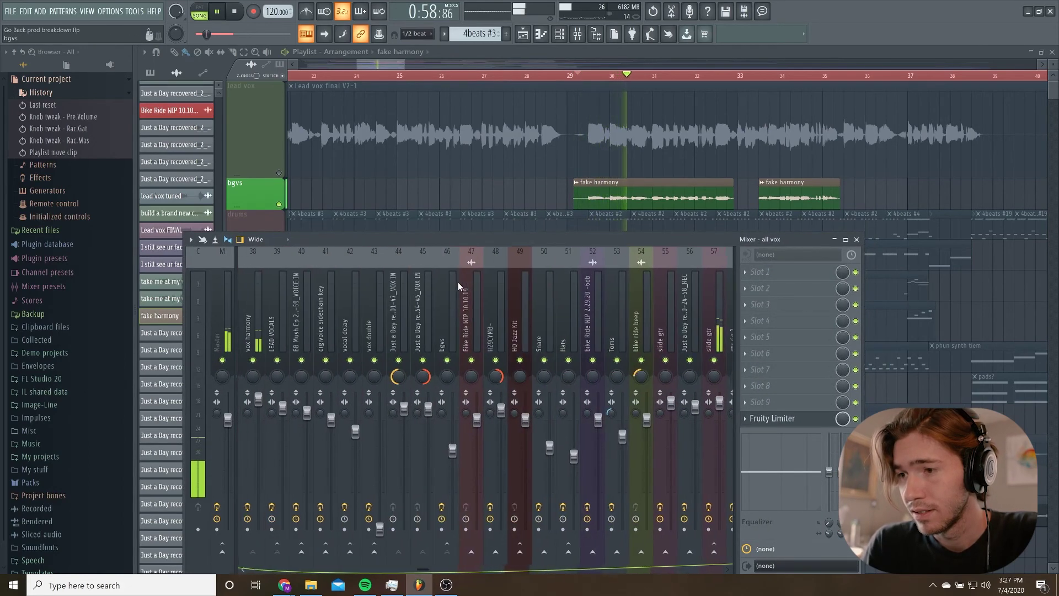
scroll(408, 319, "up", 8)
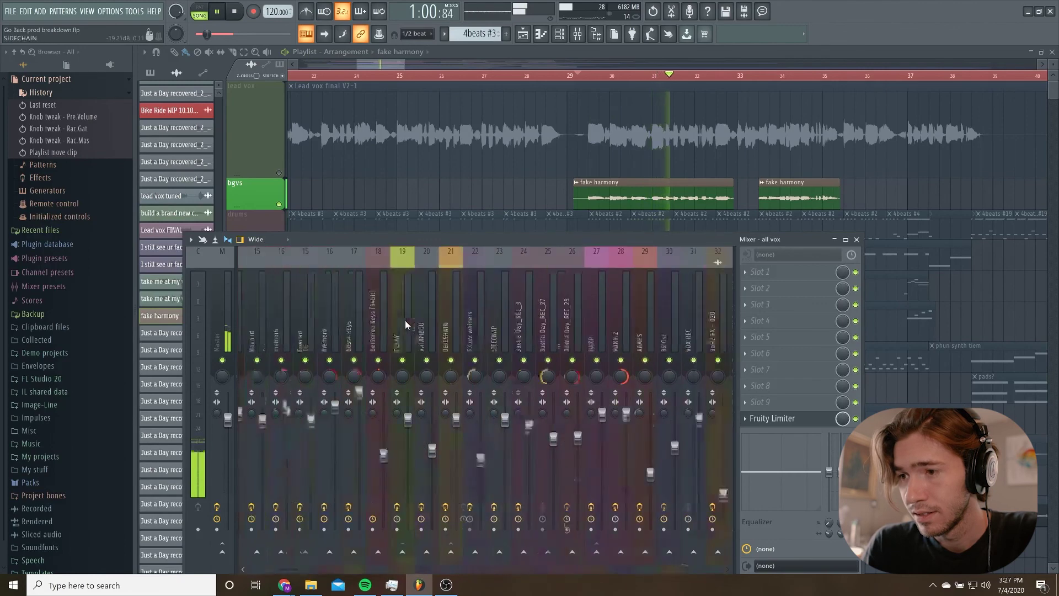
left_click(441, 333)
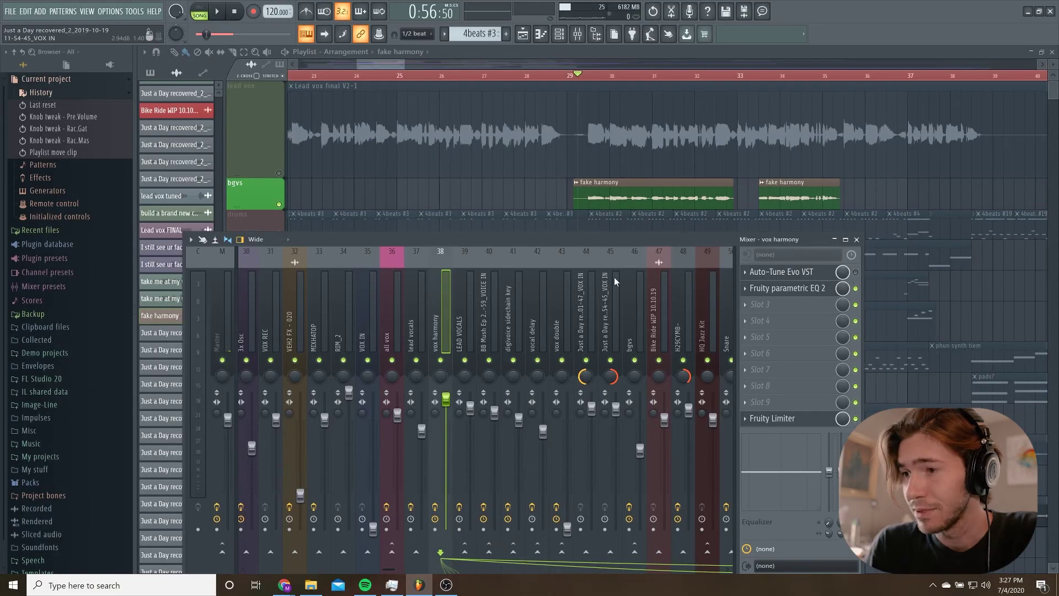
Step: Examine the Fruity parametric EQ 2 and MicroShift effects on the slide gtr mixer track
scroll(447, 303, "down", 3)
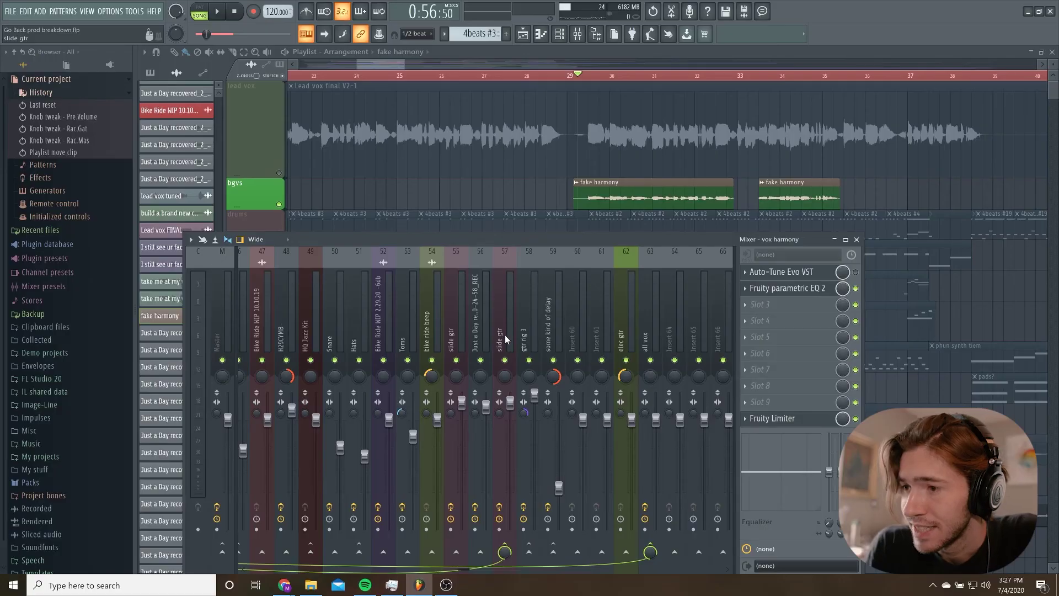
left_click(508, 350)
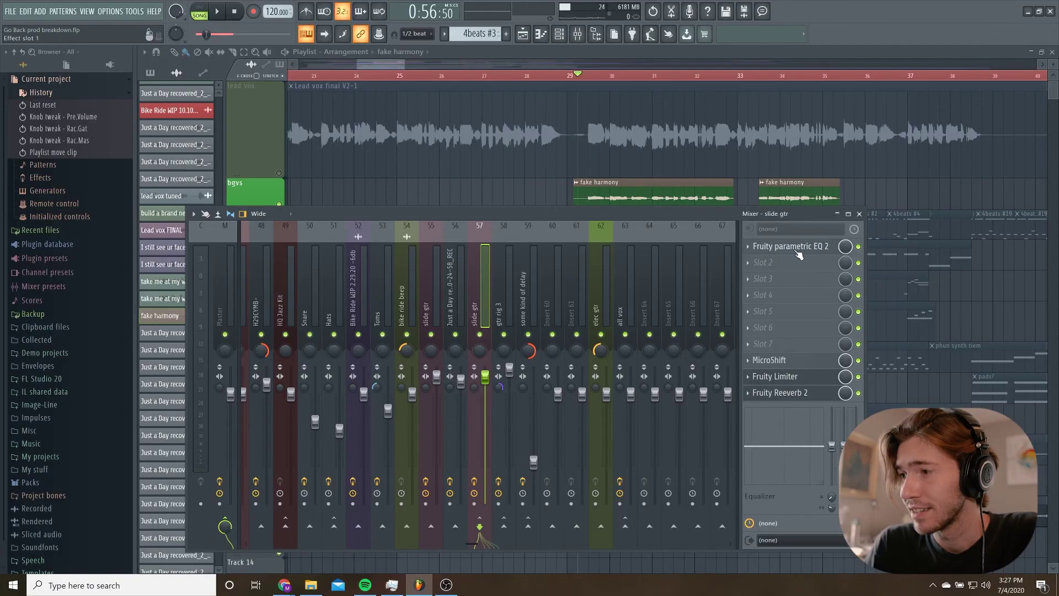
left_click(795, 247)
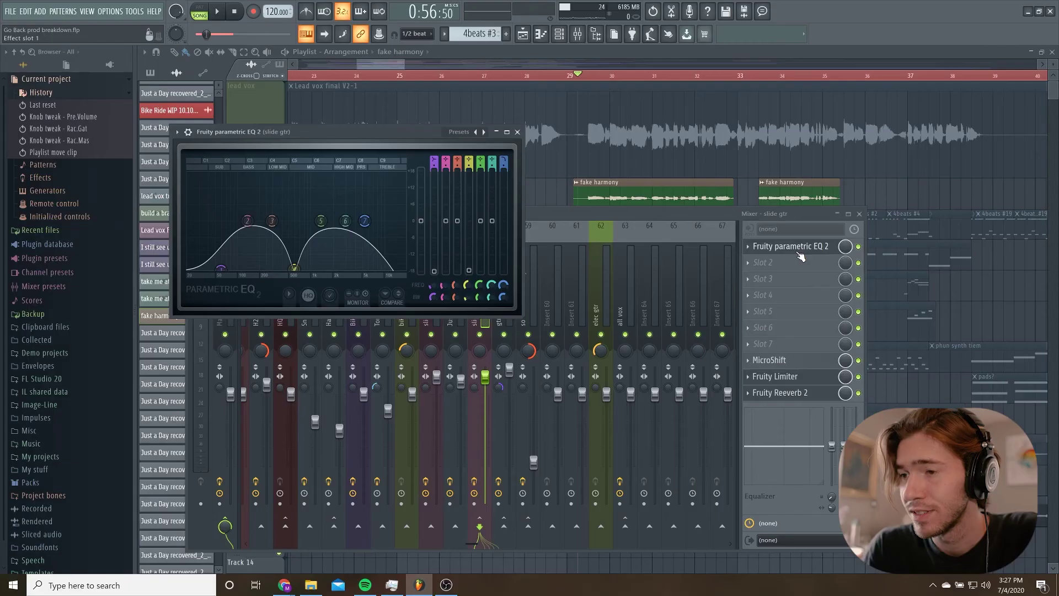
left_click(797, 249)
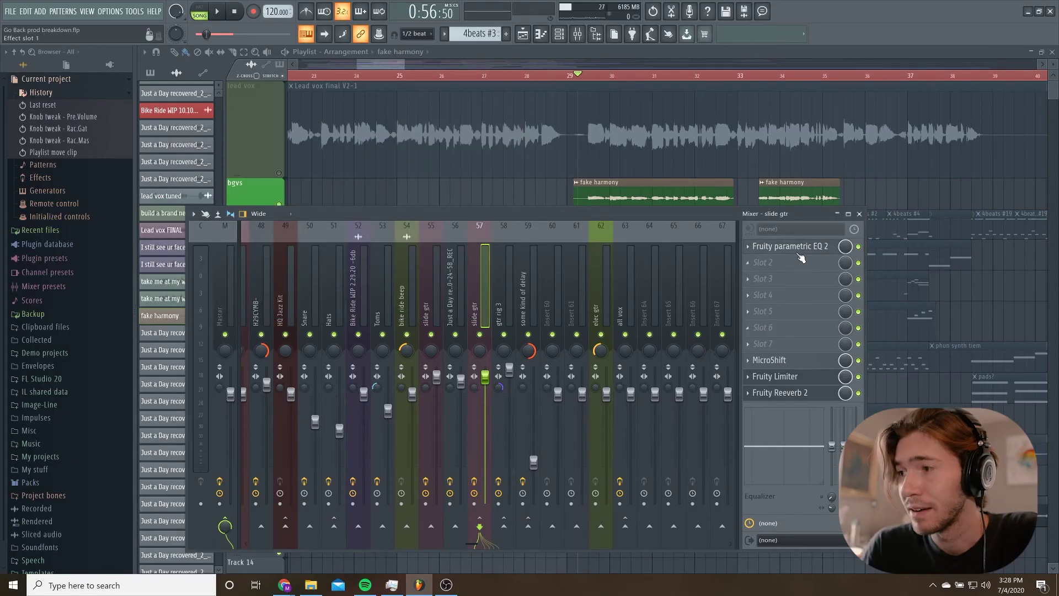
left_click(798, 247)
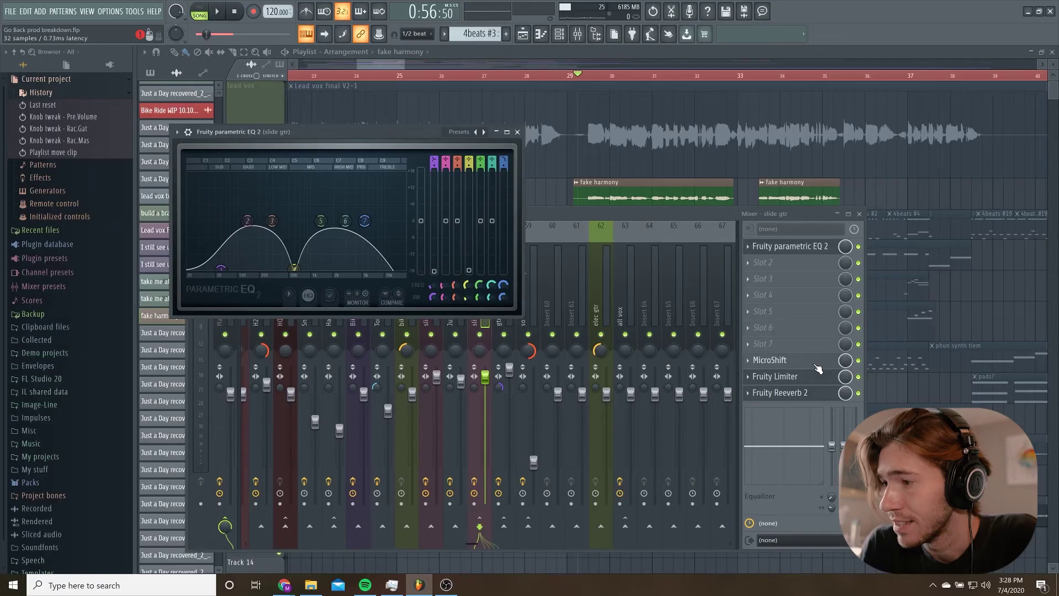
left_click(819, 369)
left_click(818, 367)
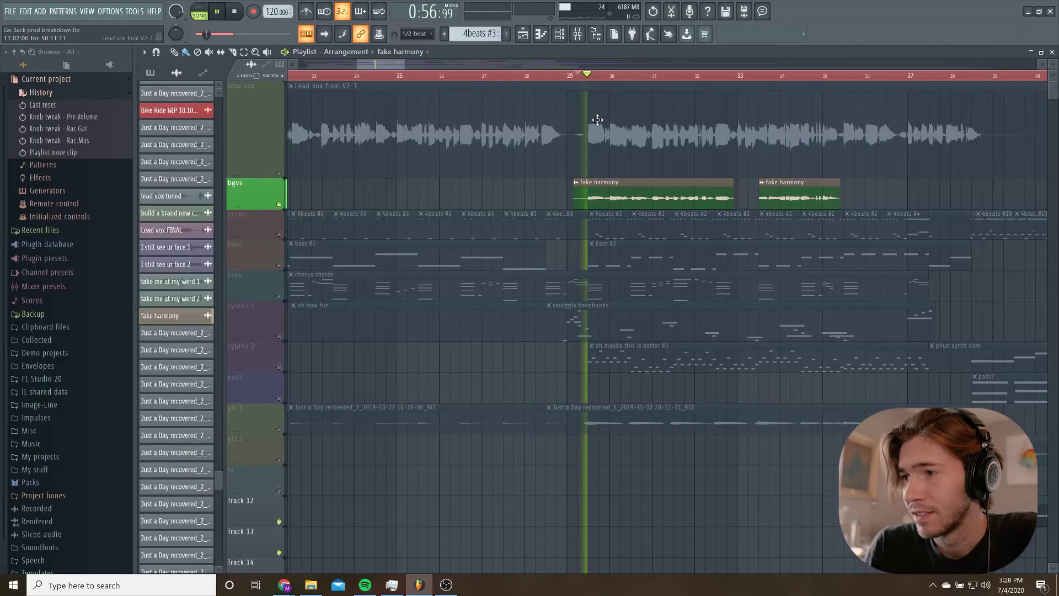
Step: Listen to the lead vox together with the fake harmony clips and return the playback position to about bar 35
scroll(545, 157, "right", 1)
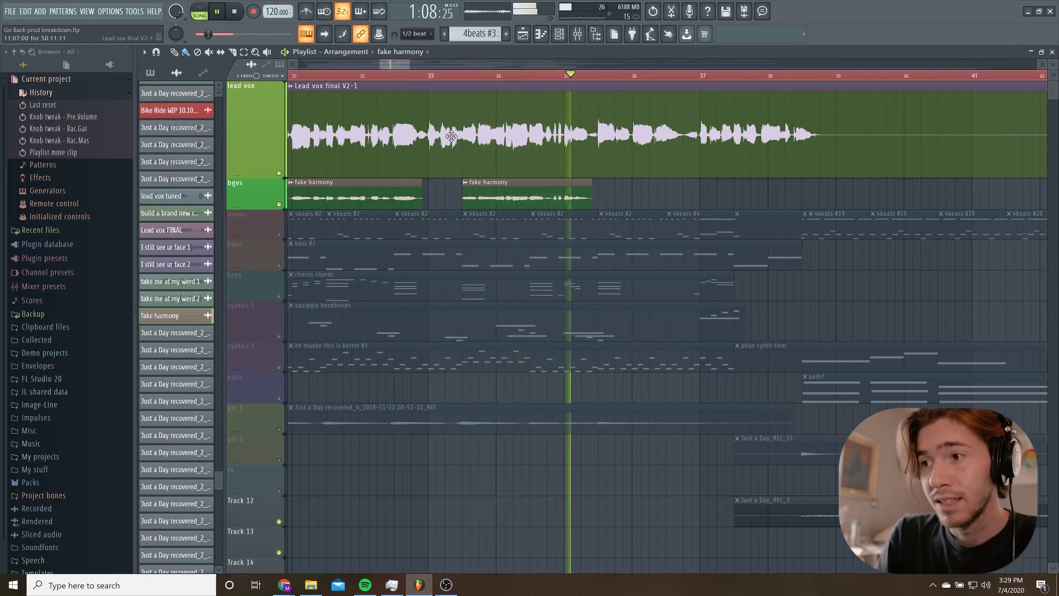
scroll(567, 186, "down", 3)
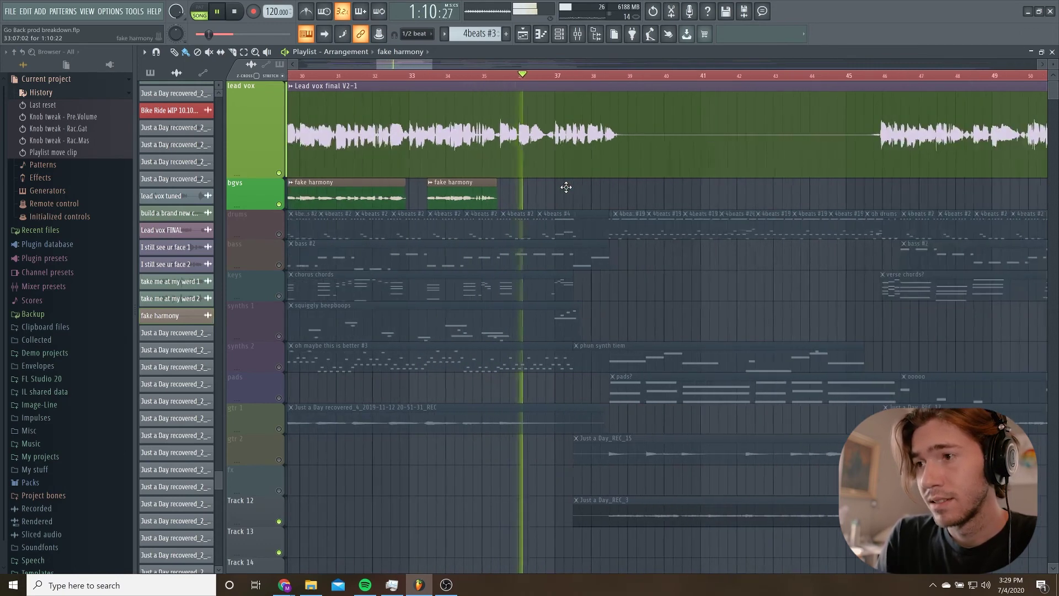
left_click(492, 75)
key("space")
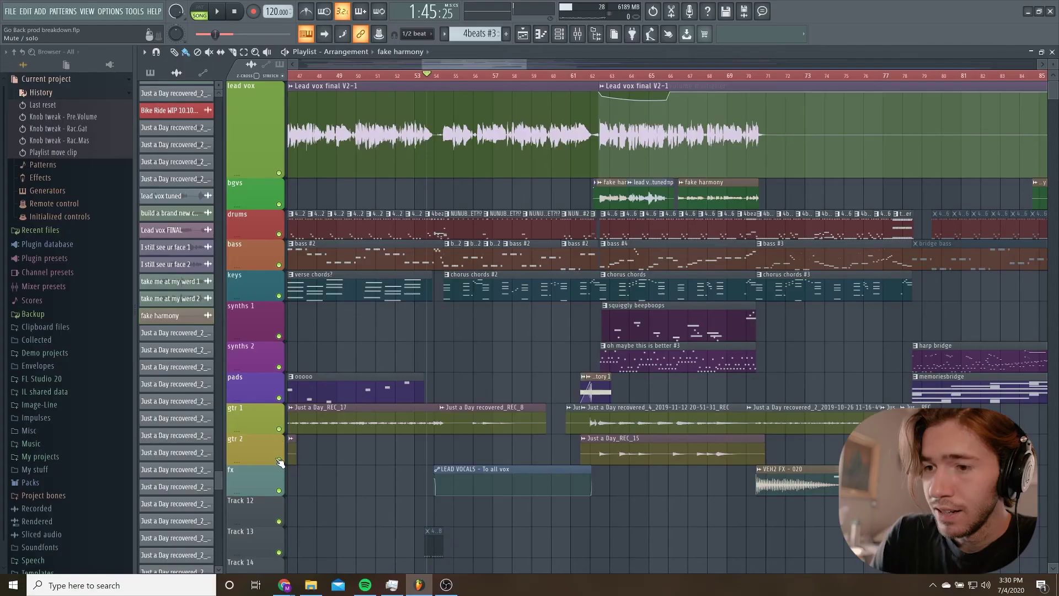
Step: Mute the gtr 2, gtr 1, pads, synths, keys, bass, drums and bgvs playlist tracks
left_click(279, 459)
left_click(279, 429)
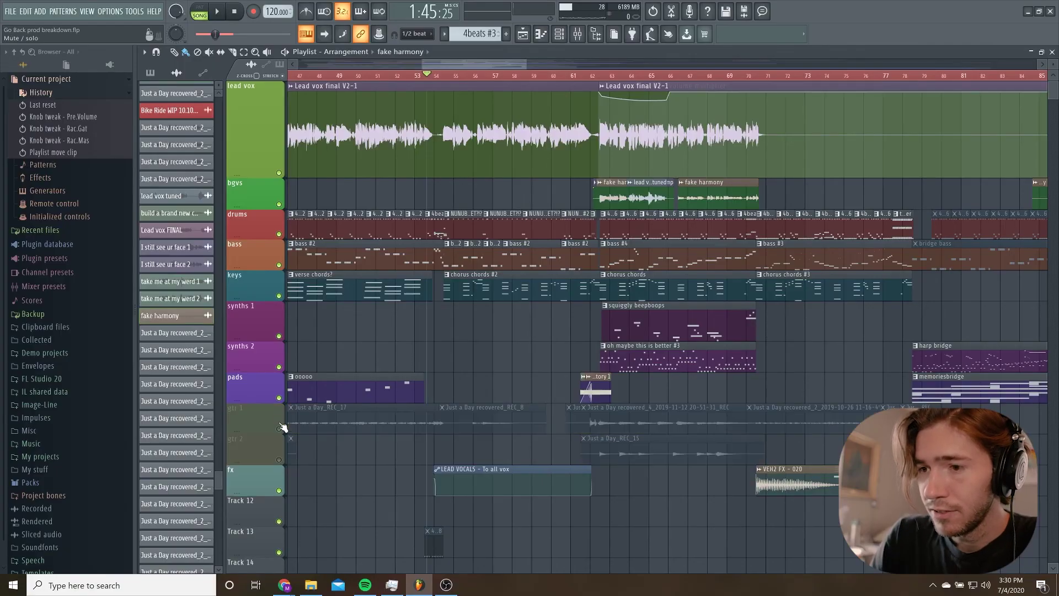
left_click_drag(281, 368, 279, 205)
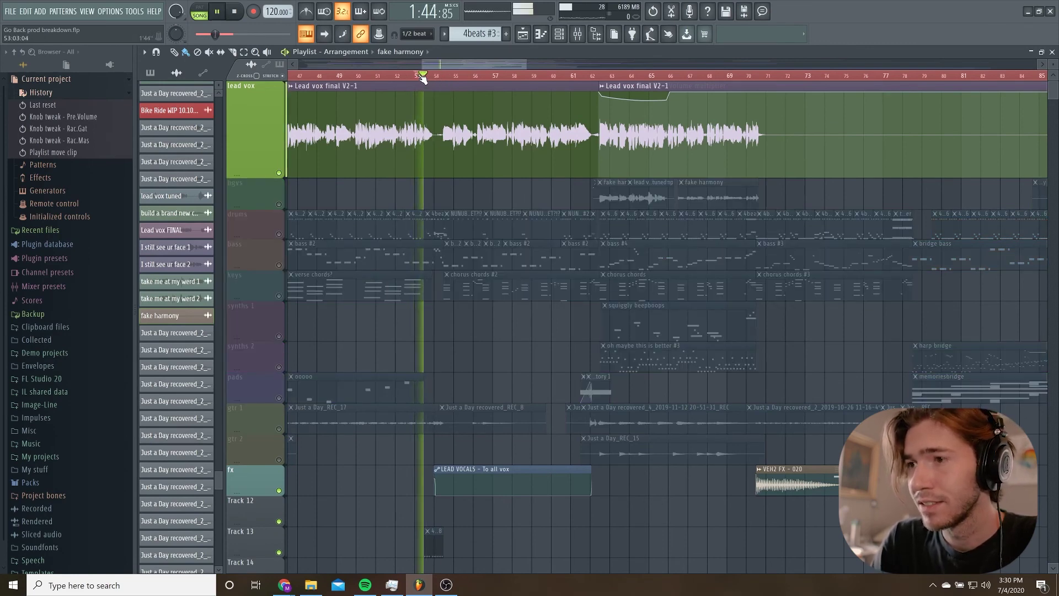
Step: Find and select the BB Mush Ep 2 VOICE IN mixer track during vocal playback, and stop playback
left_click(578, 36)
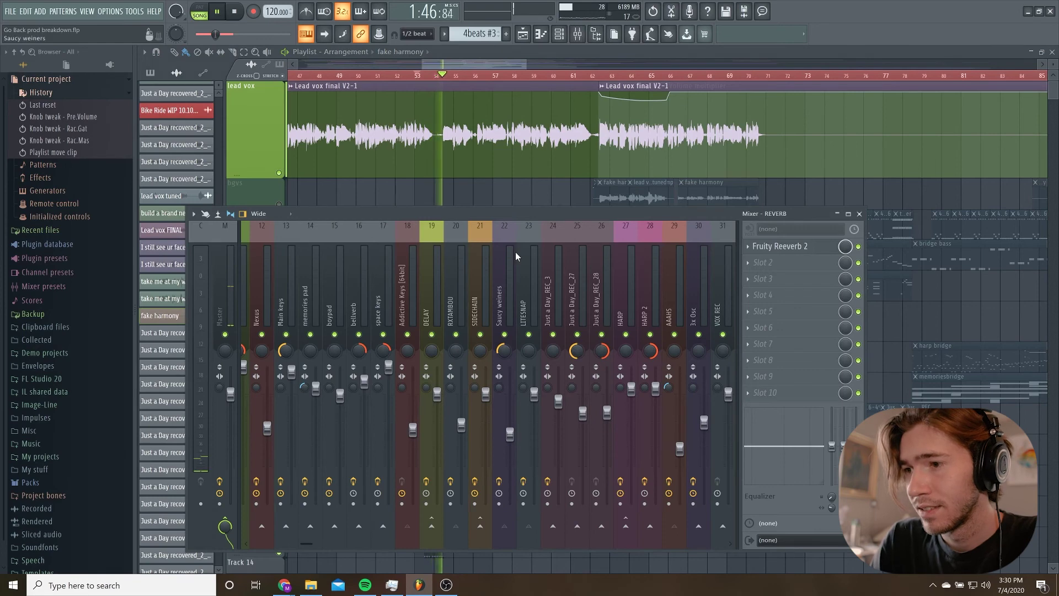
scroll(476, 307, "down", 10)
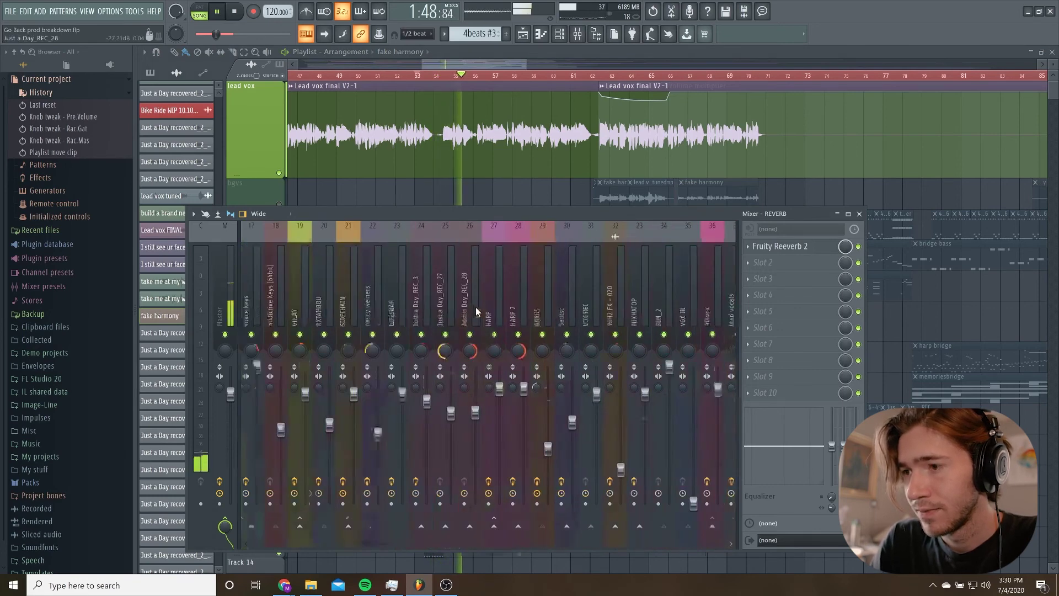
left_click(380, 304)
key("space")
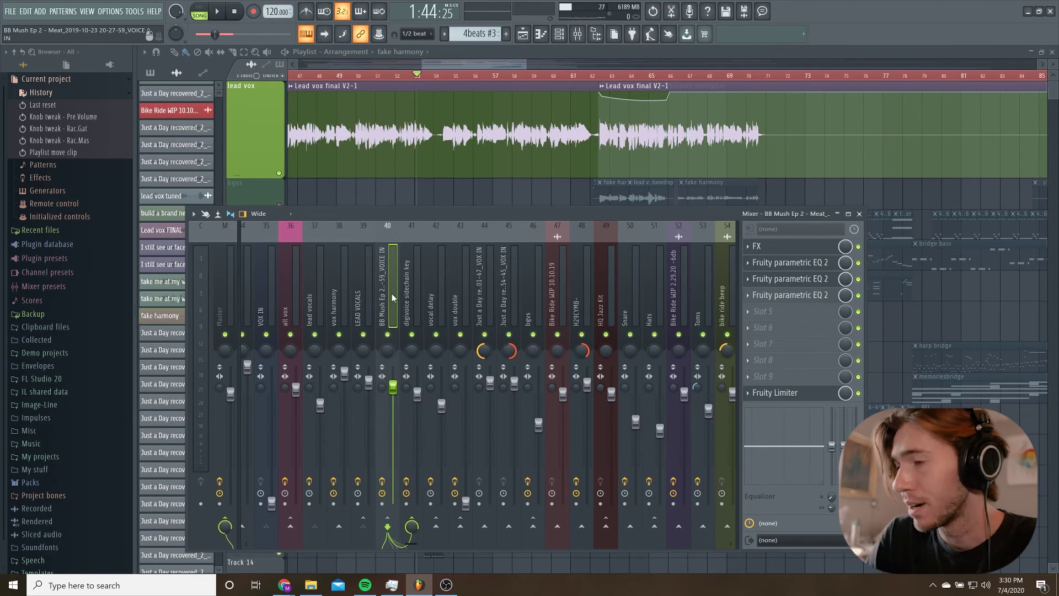
Step: Examine and audition the Fruity parametric EQ 2 effects in slots 2 to 4 of the VOICE IN track
left_click(792, 298)
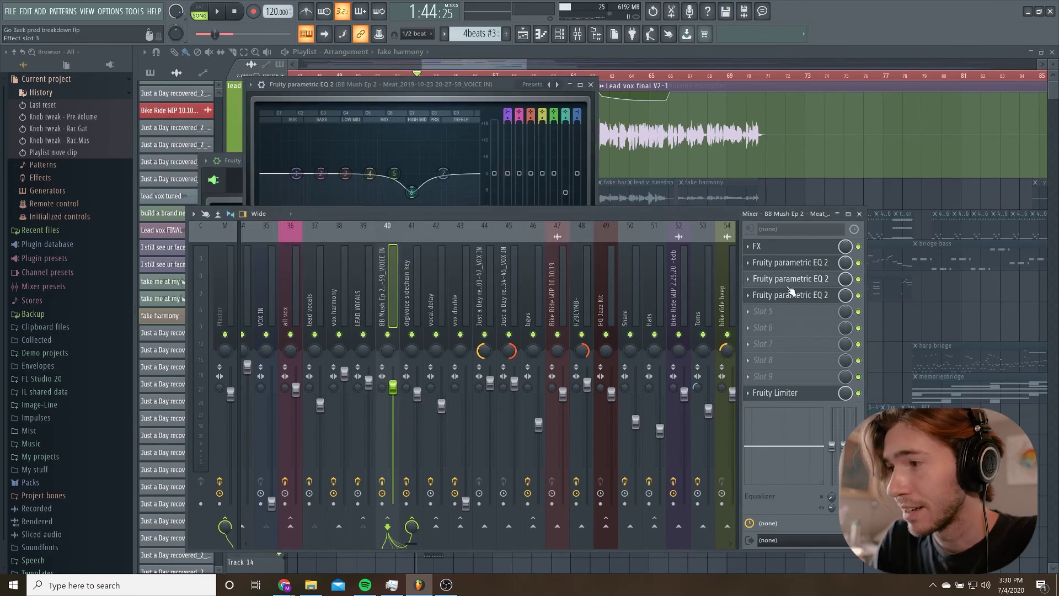
left_click(787, 279)
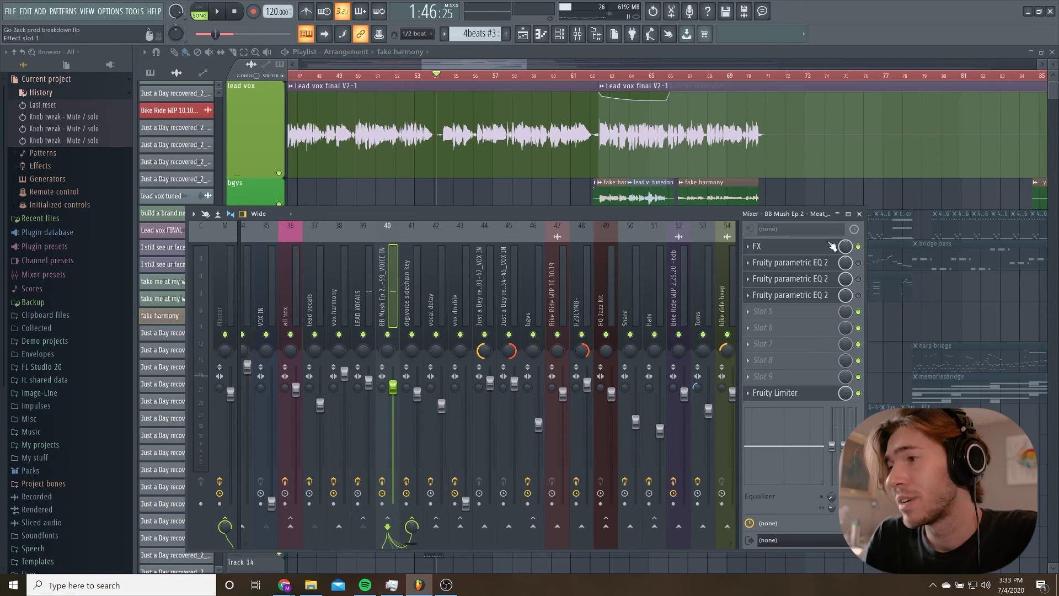
left_click(822, 266)
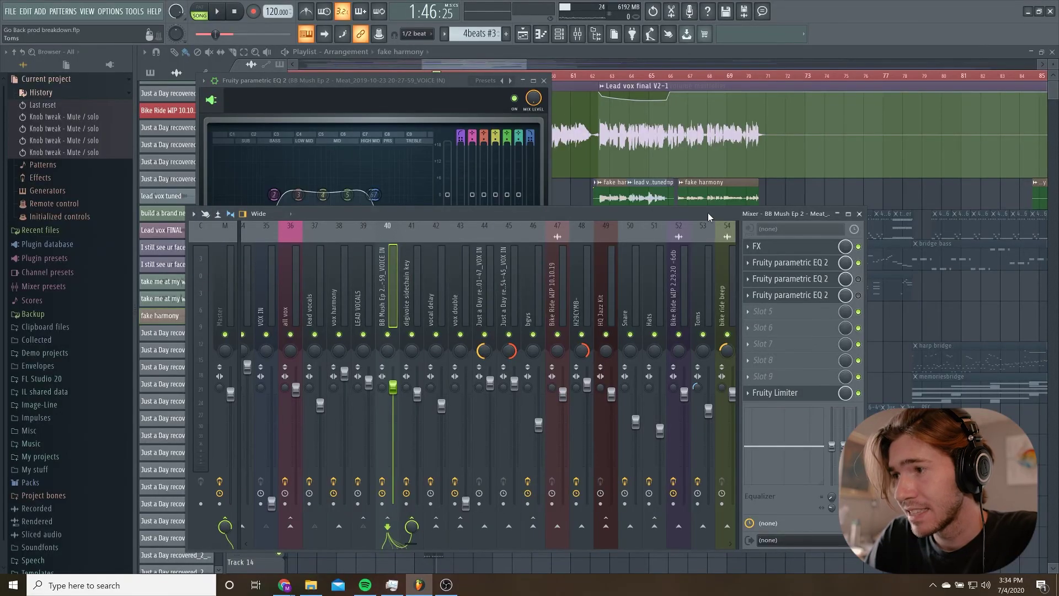
key("space")
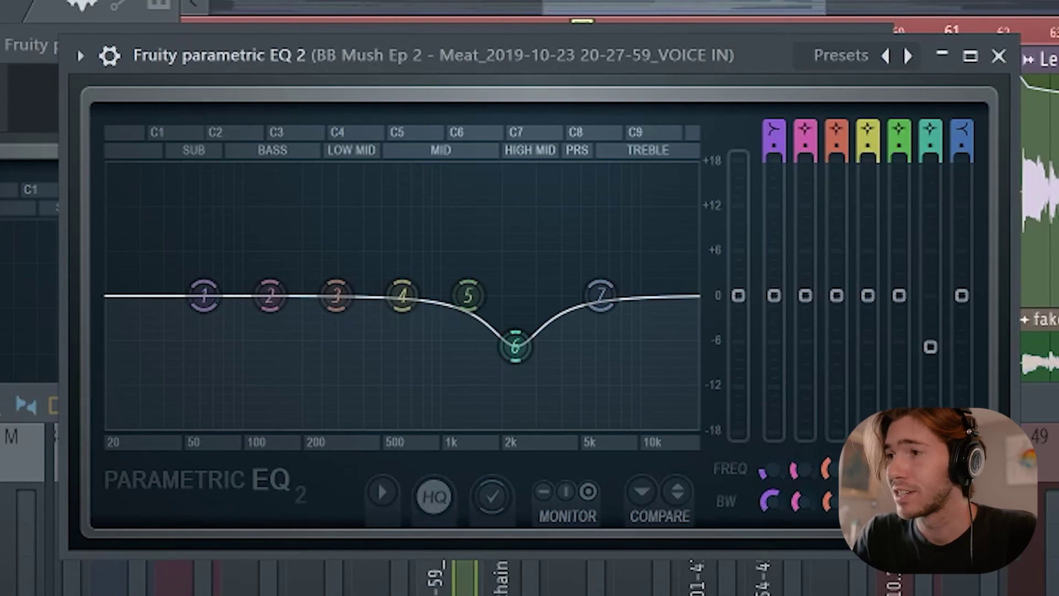
key("F9")
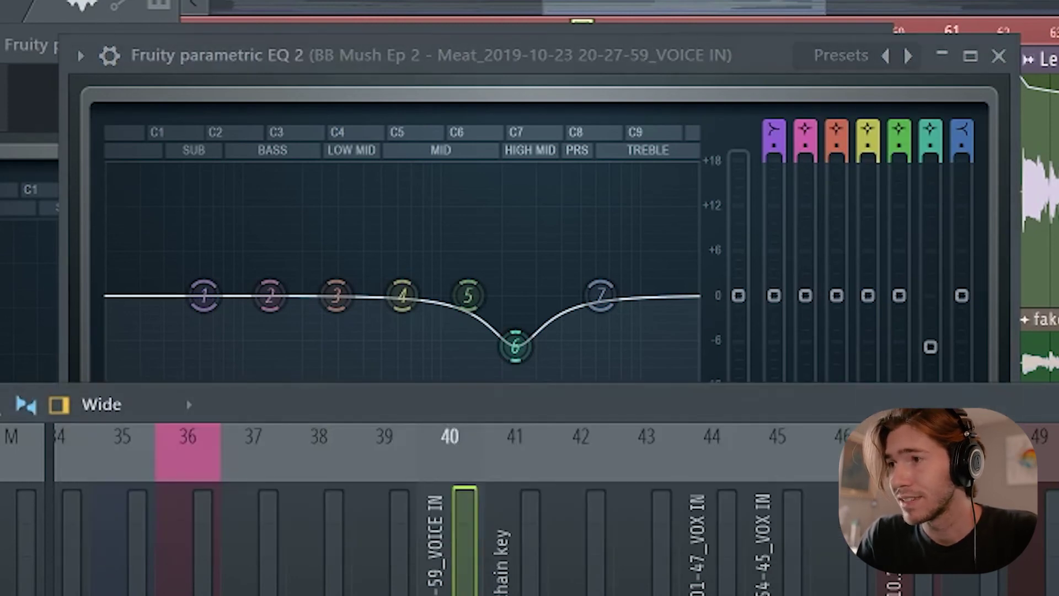
key("F5")
left_click(703, 32)
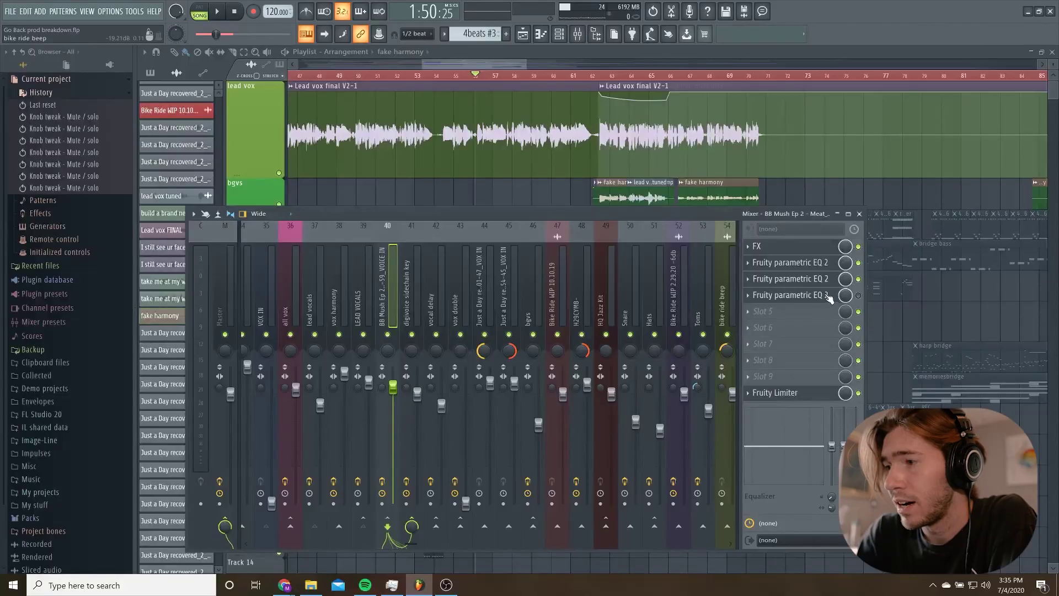
Step: Check the slot 4 parametric EQ against the playing lead vocal and open the VOICE IN track's Fruity Limiter
left_click(825, 298)
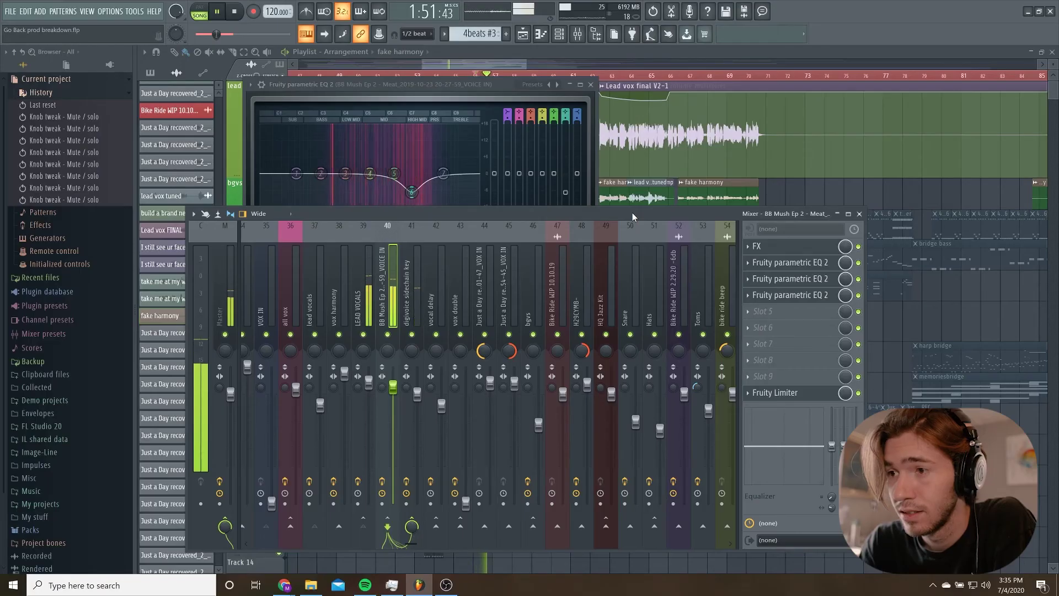
key("F12")
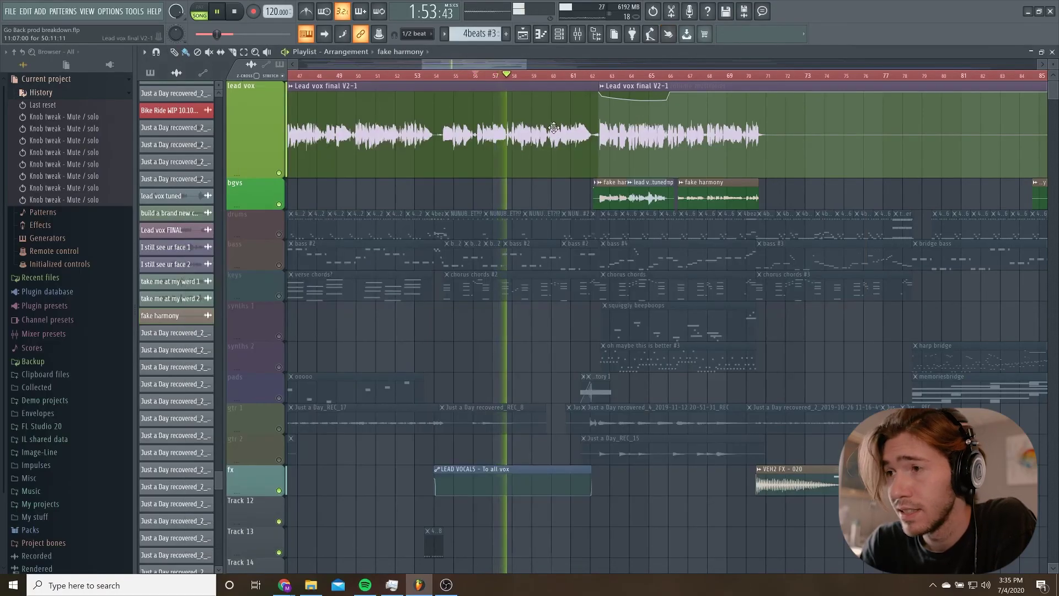
left_click(578, 35)
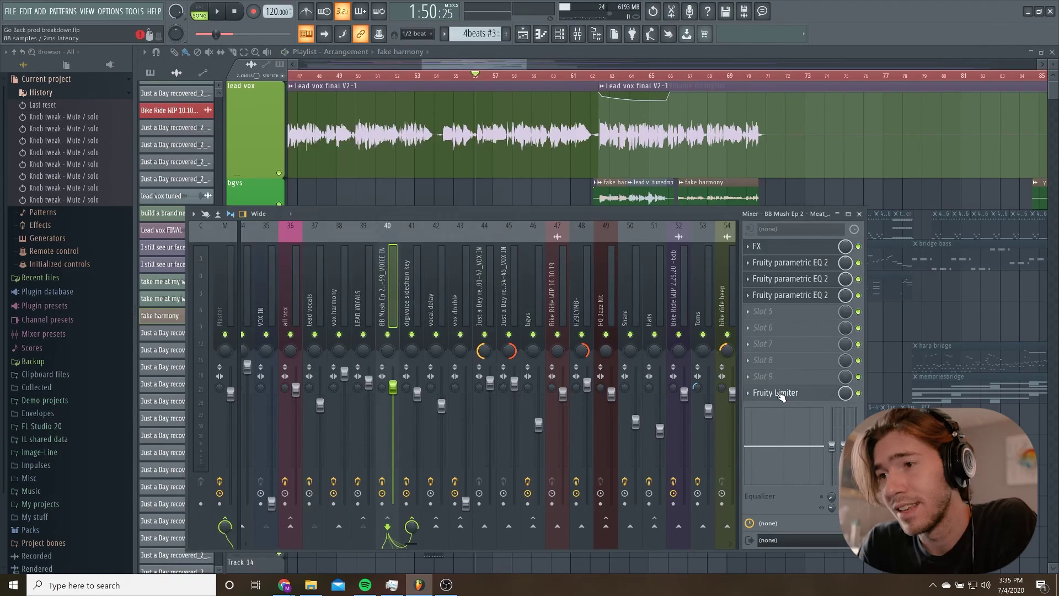
left_click(775, 392)
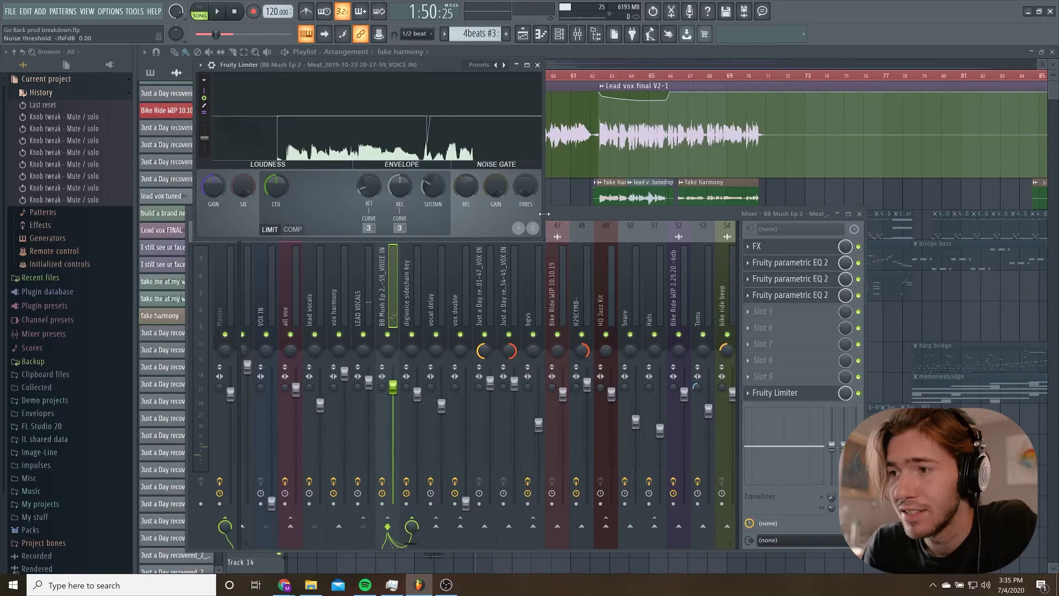
Step: Inspect the peak controller, parametric EQ and limiter on the digivoice sidechain key mixer track during playback
left_click_drag(564, 207, 556, 231)
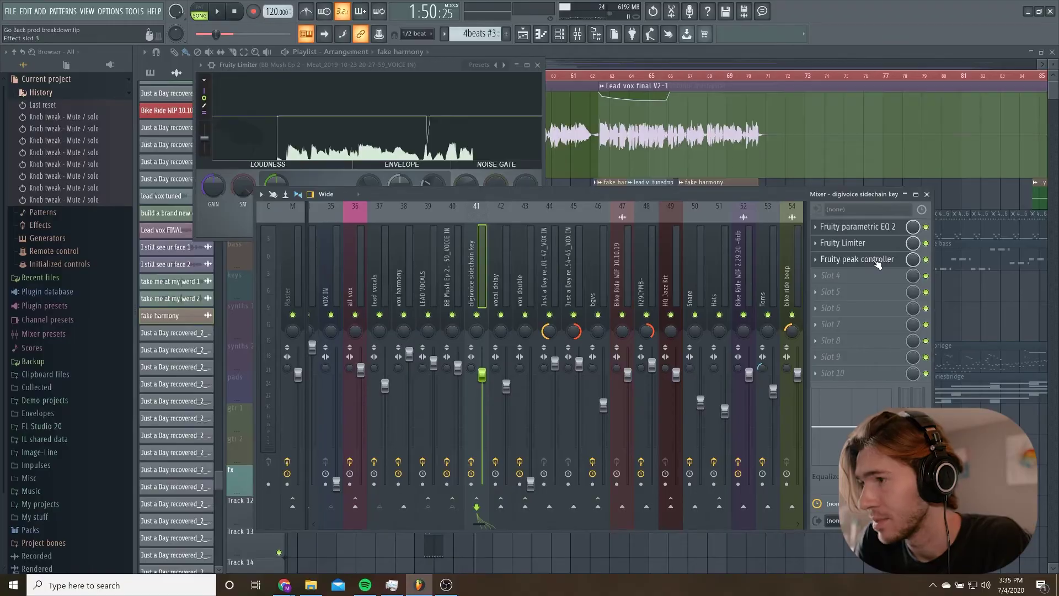
left_click(876, 262)
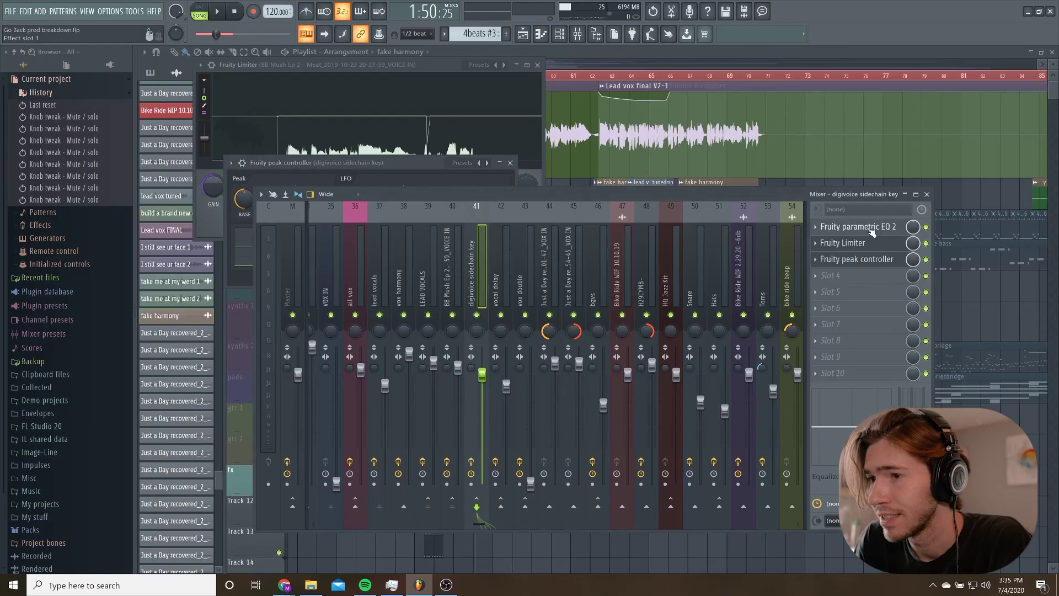
left_click(871, 229)
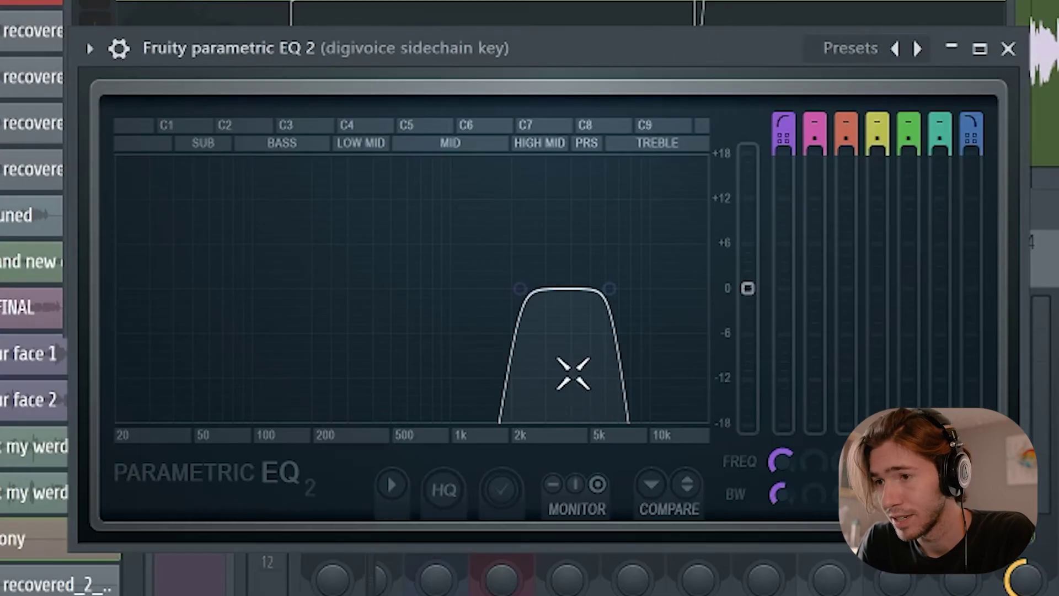
key("space")
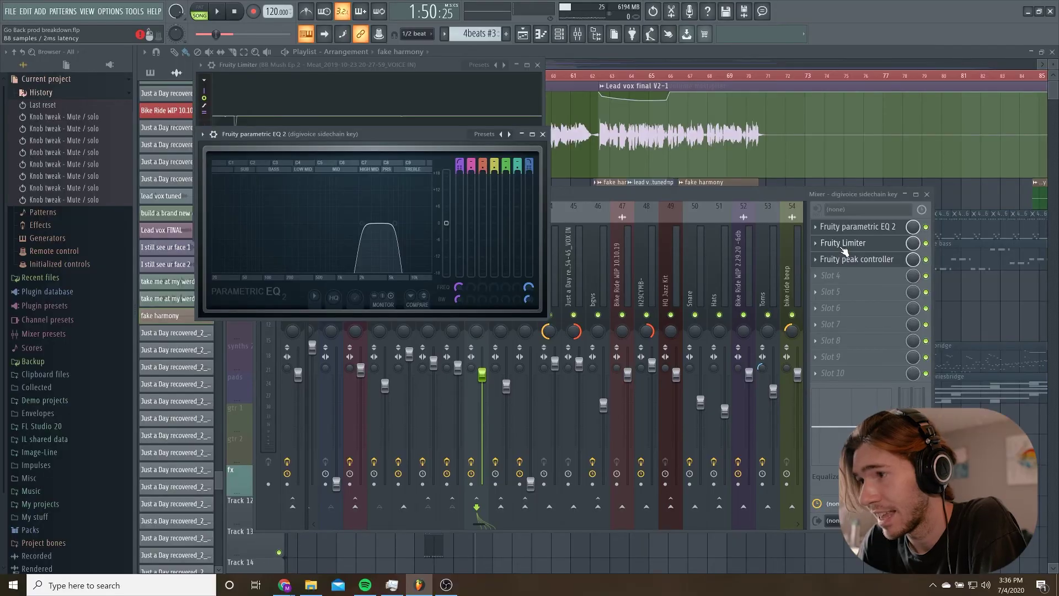
left_click(843, 247)
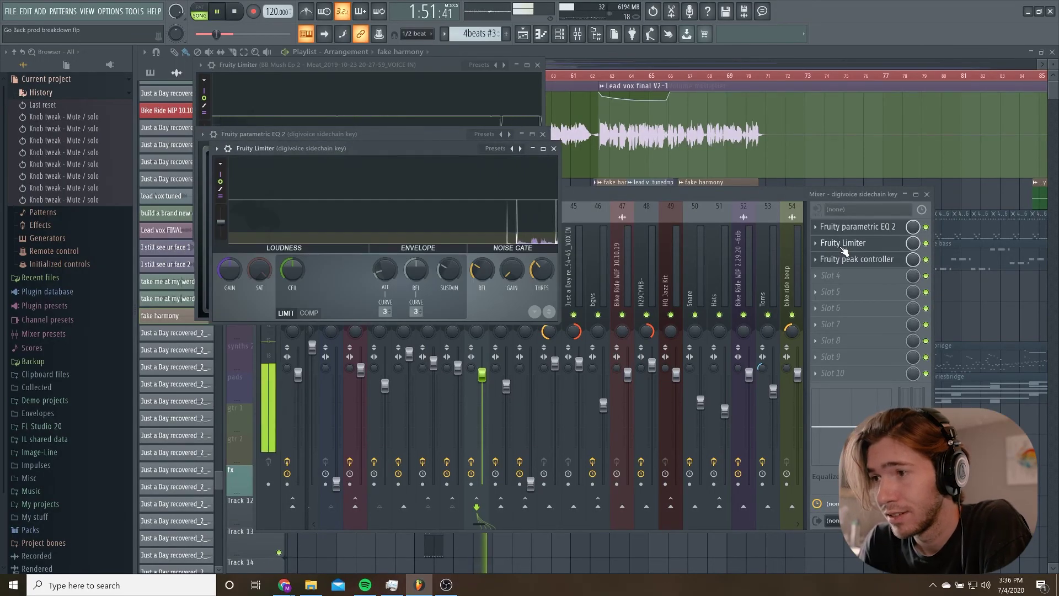
Step: Stop playback, inspect the Fruity peak controller on the digivoice sidechain key track, and open the slot 10 effect of the adjacent VOICE IN track
key("space")
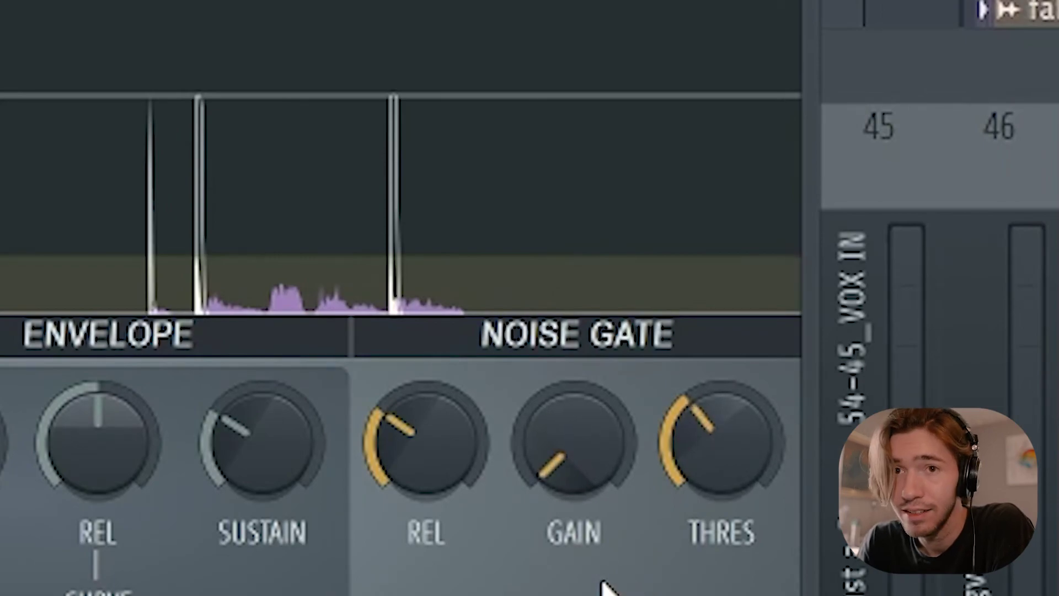
left_click(856, 259)
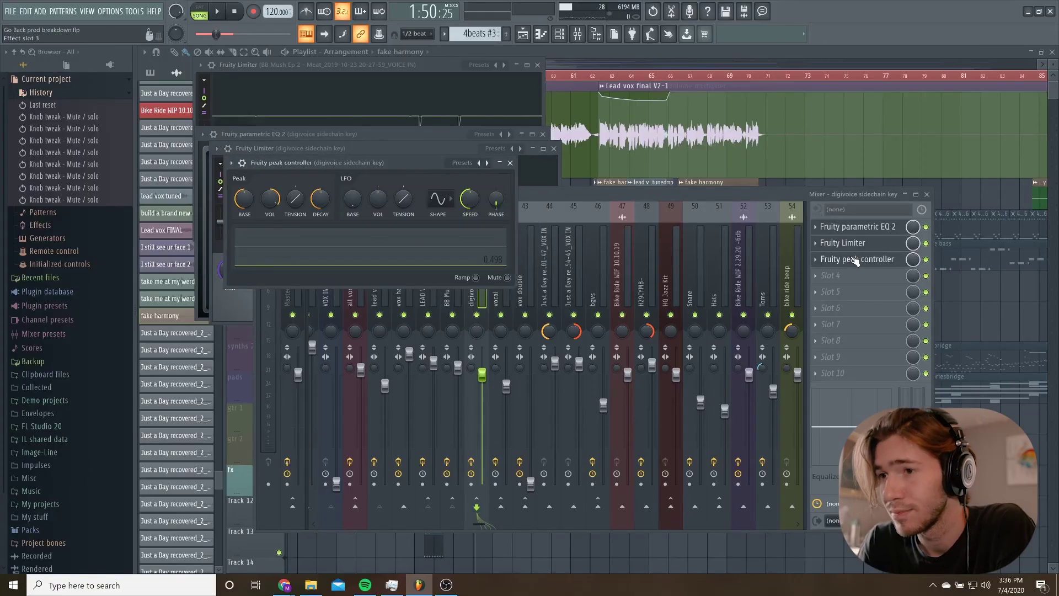
left_click(478, 310)
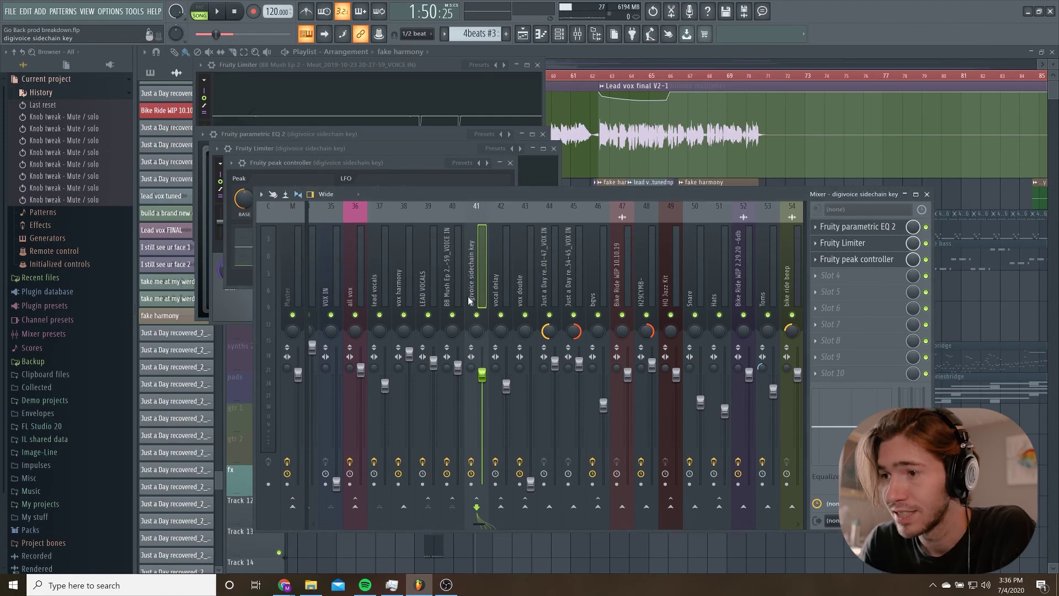
key("Left")
left_click(866, 373)
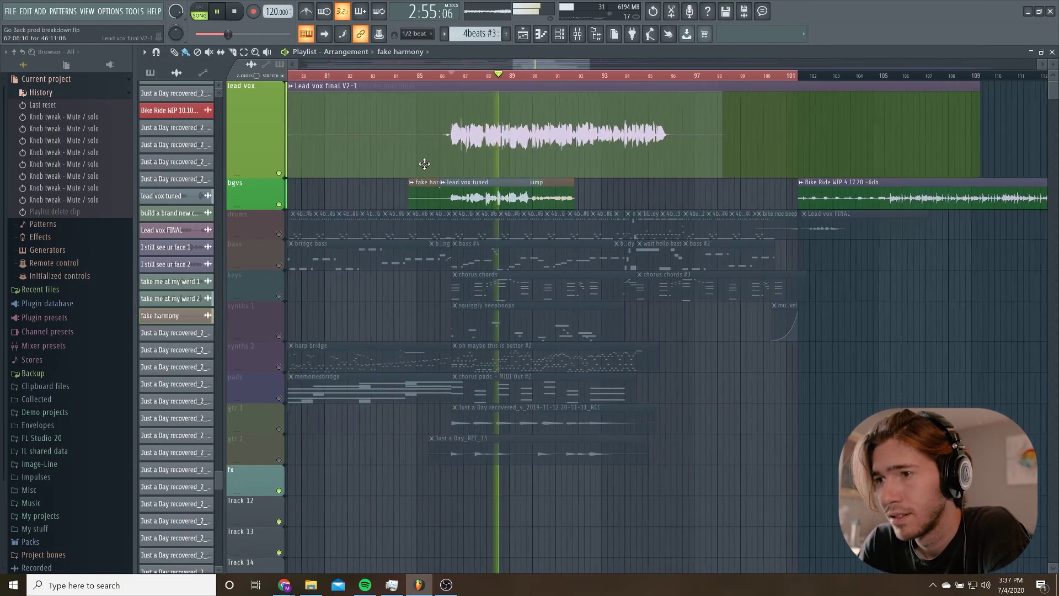
Step: End the vocal audition and mute the playlist tracks so that only the drums track remains active among the named tracks
key("space")
left_click(279, 174)
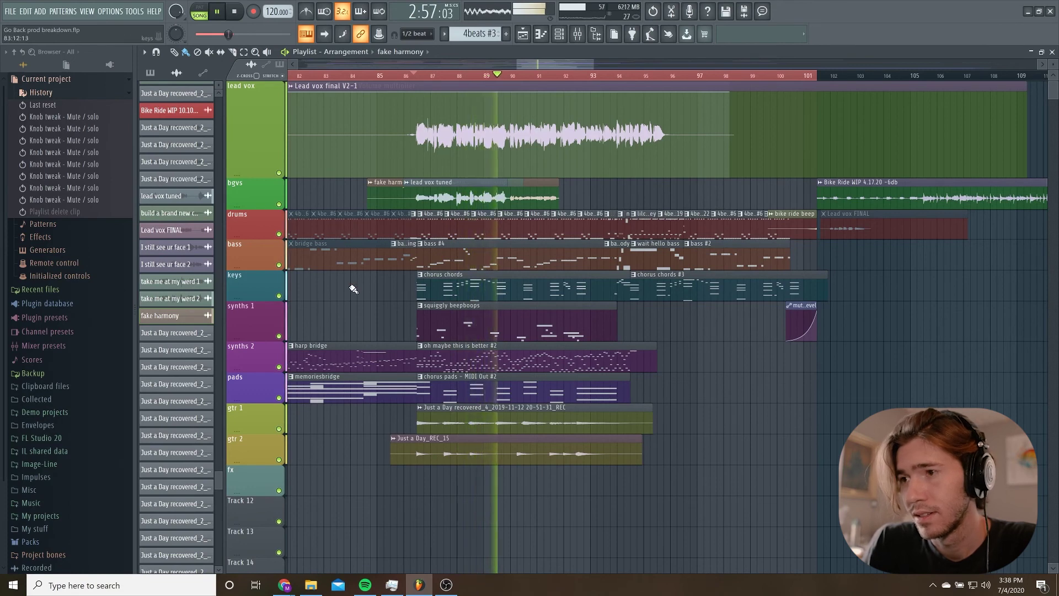
key("ctrl+alt+z")
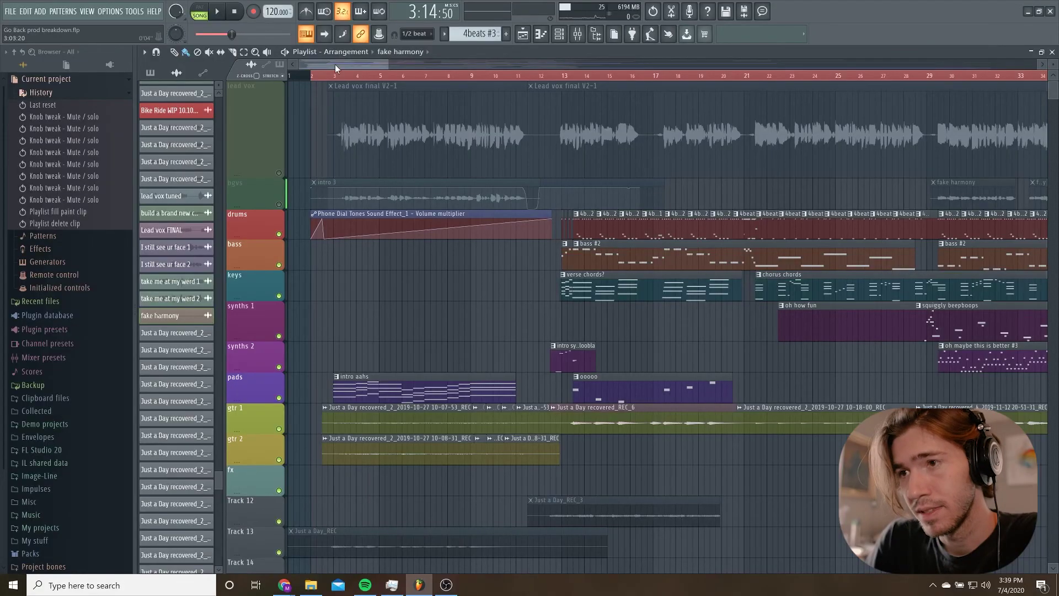
left_click_drag(278, 490, 278, 273)
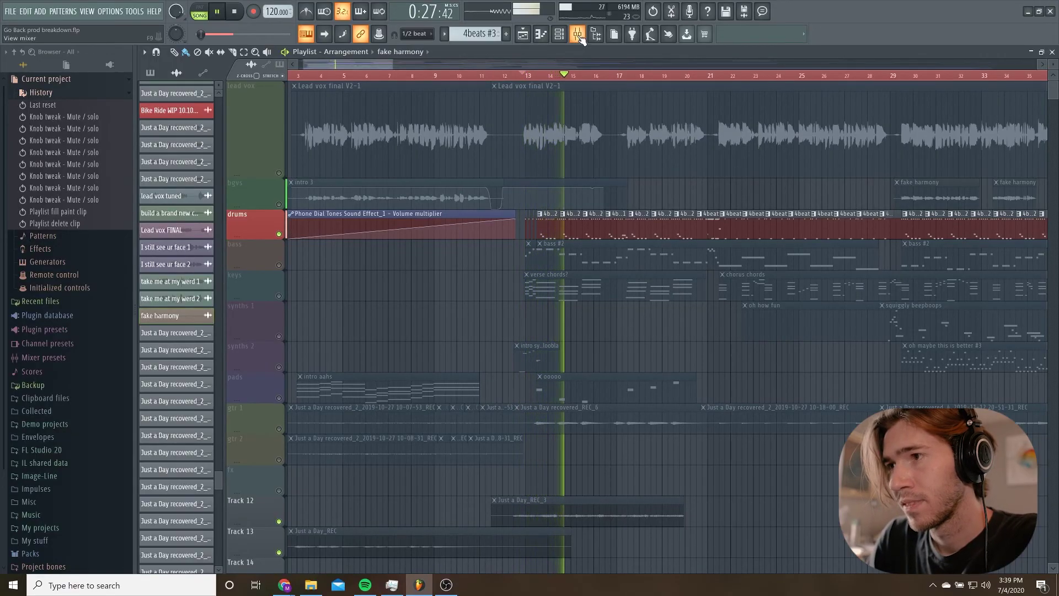
Step: Open the channel rack and browse the drum channels used in pattern 4beats #3
left_click(541, 34)
left_click(541, 35)
key("F6")
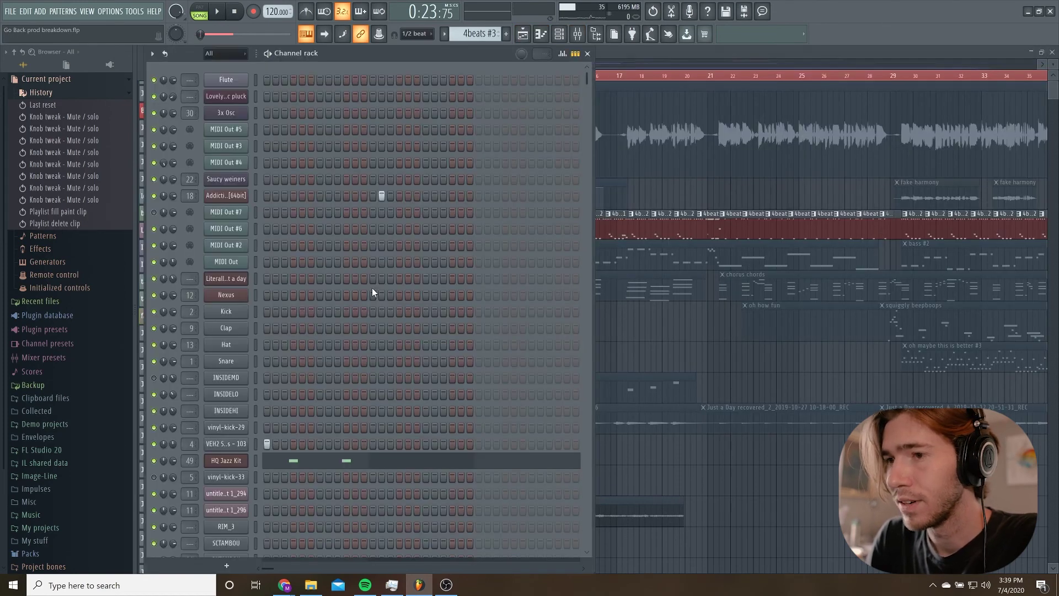
scroll(350, 262, "down", 6)
scroll(350, 261, "up", 3)
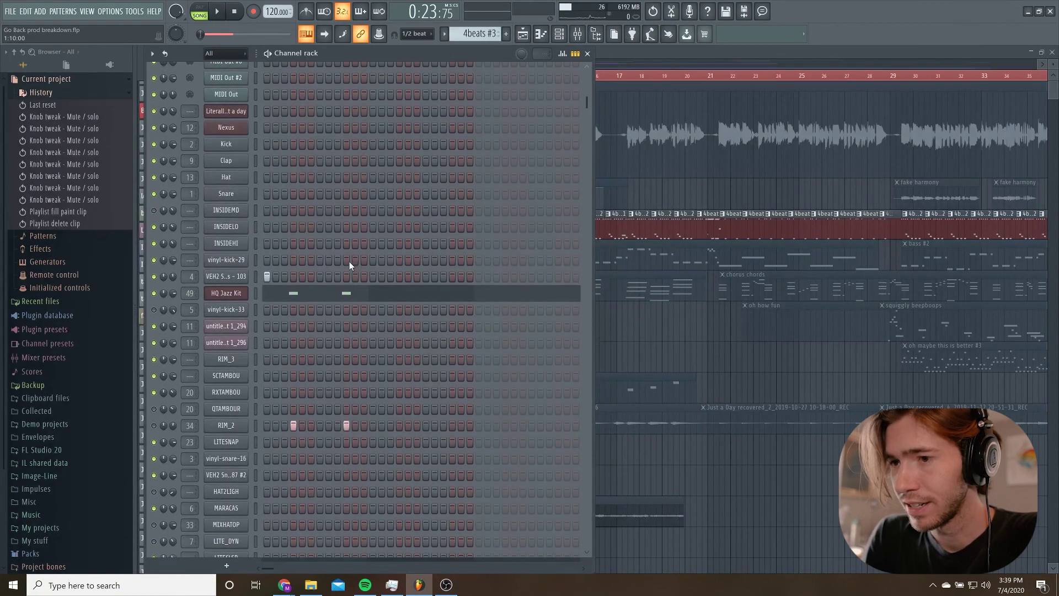
Step: Open the VEH2 Soft Kicks - 103 channel, audition the kick, and move its window clear of the step sequencer
left_click(242, 278)
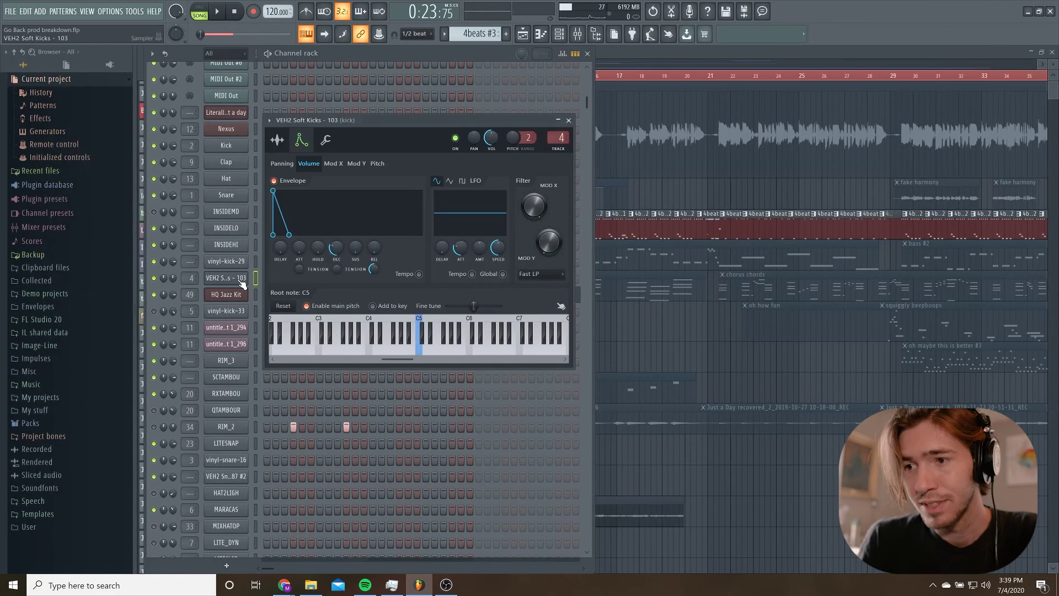
key("z")
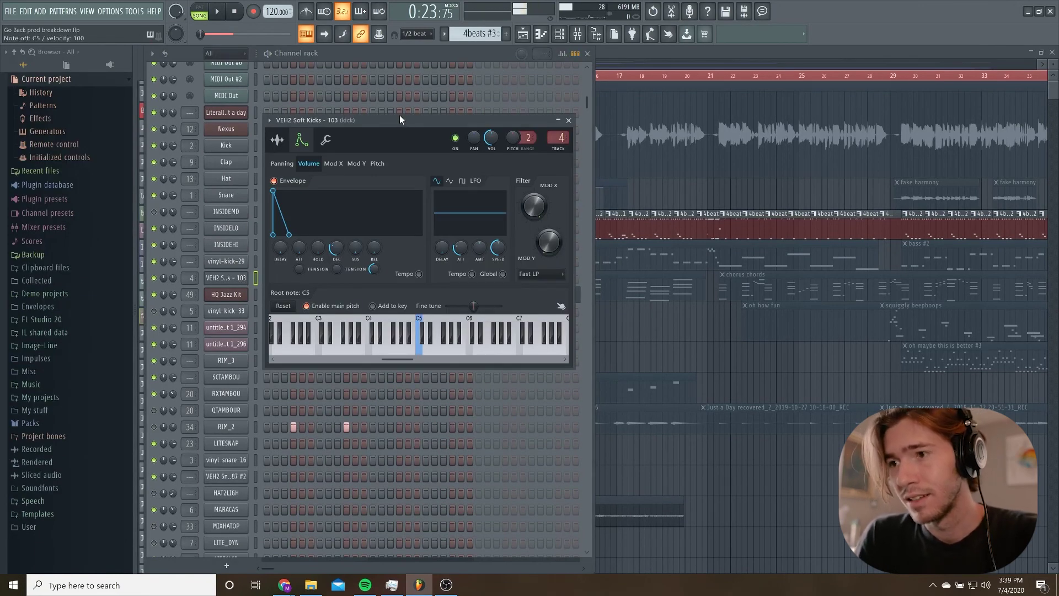
key("z")
key("z")
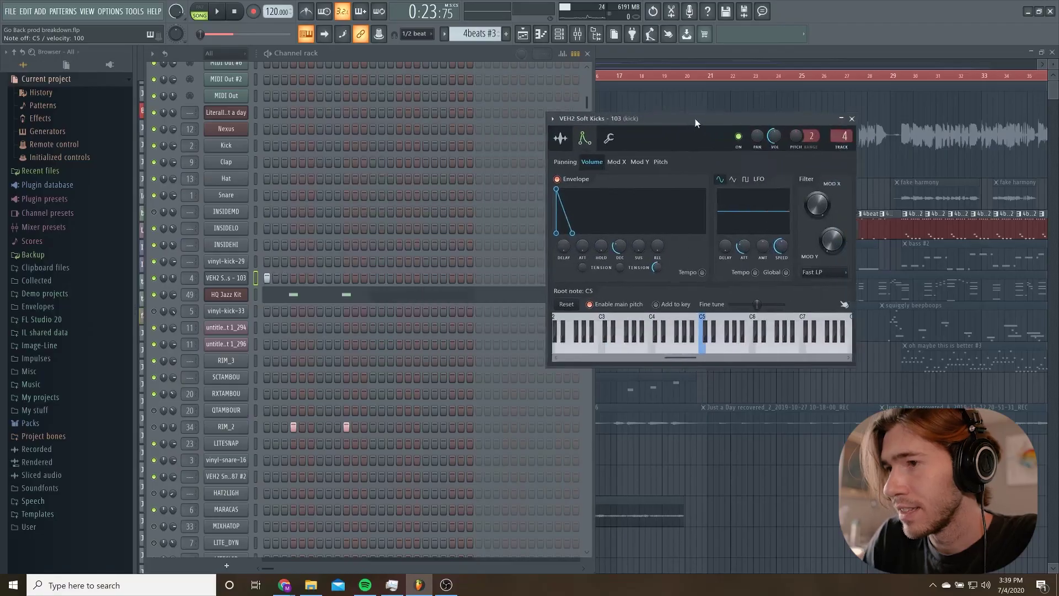
left_click_drag(696, 118, 735, 119)
Step: Check the RIM_2 channel in 4beats #3 and audition the MARACAS channel in pattern 4beats #2
left_click(229, 425)
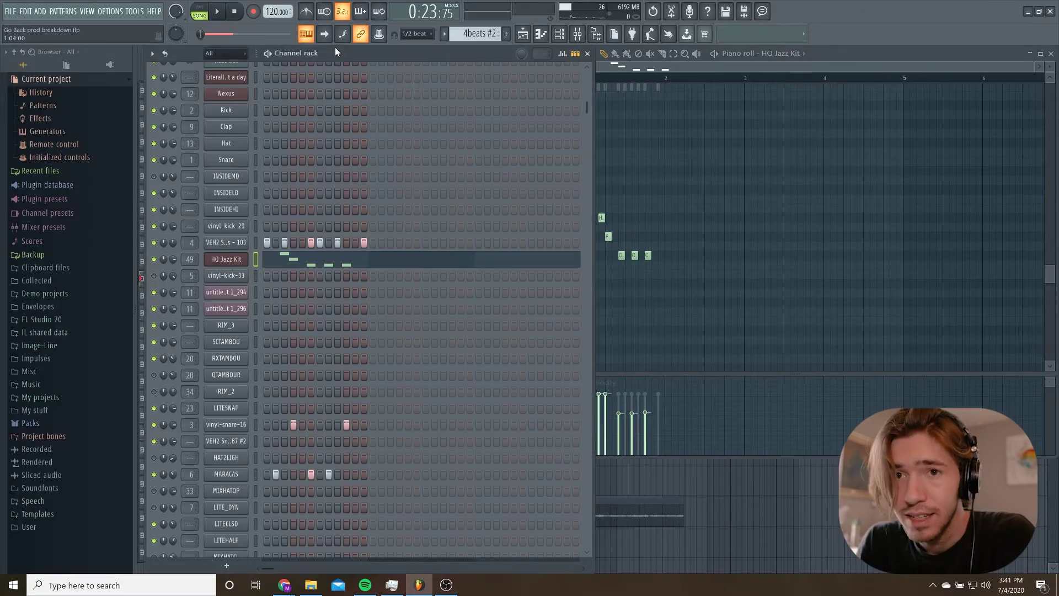
scroll(373, 325, "down", 2)
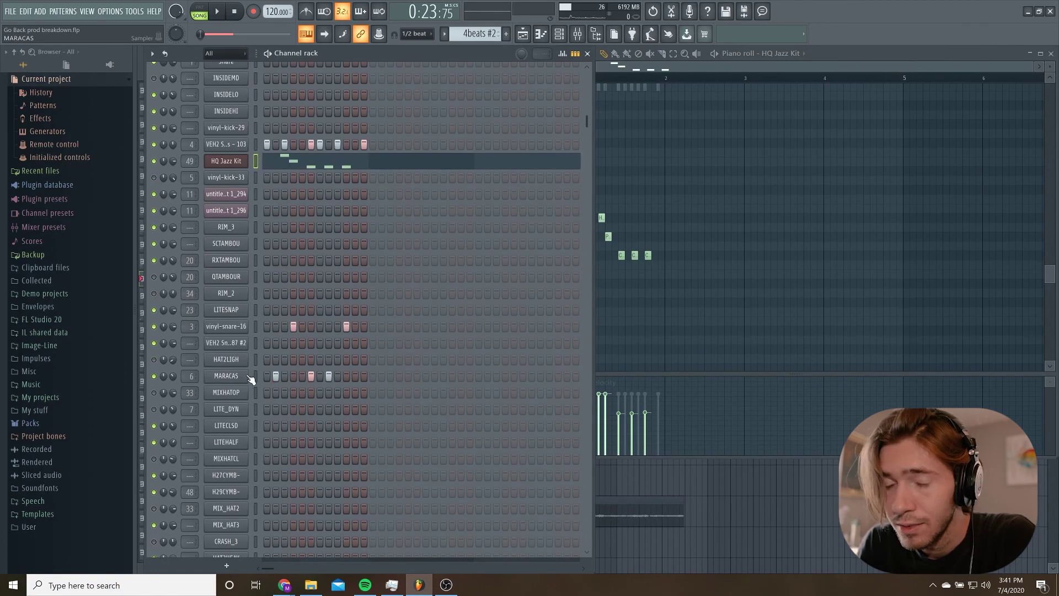
left_click(246, 376)
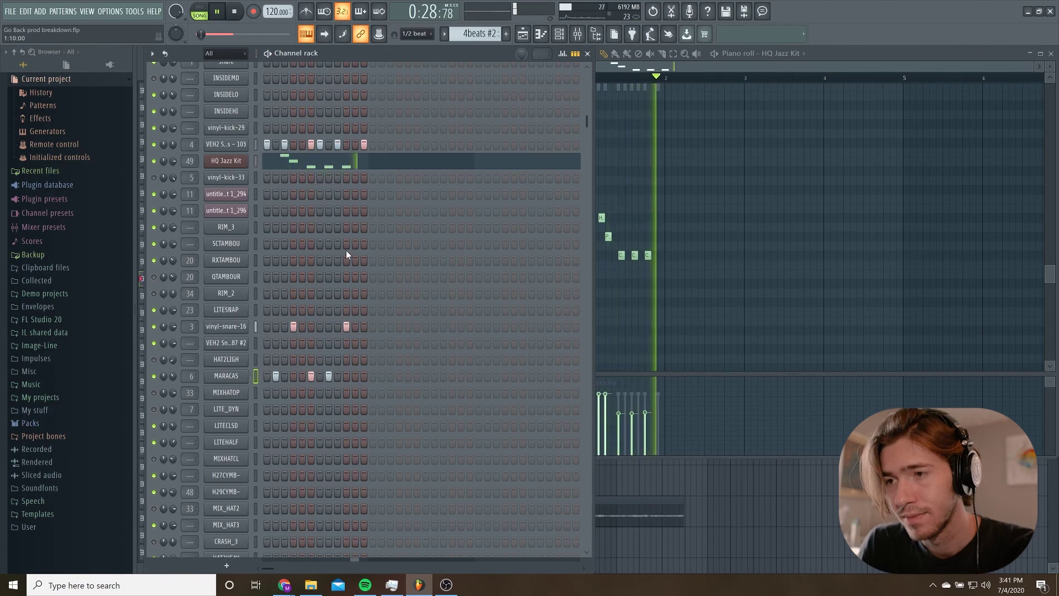
Step: Return to the playlist, unmute the bass track, and audition the drums and bass together around bar 21
left_click(523, 34)
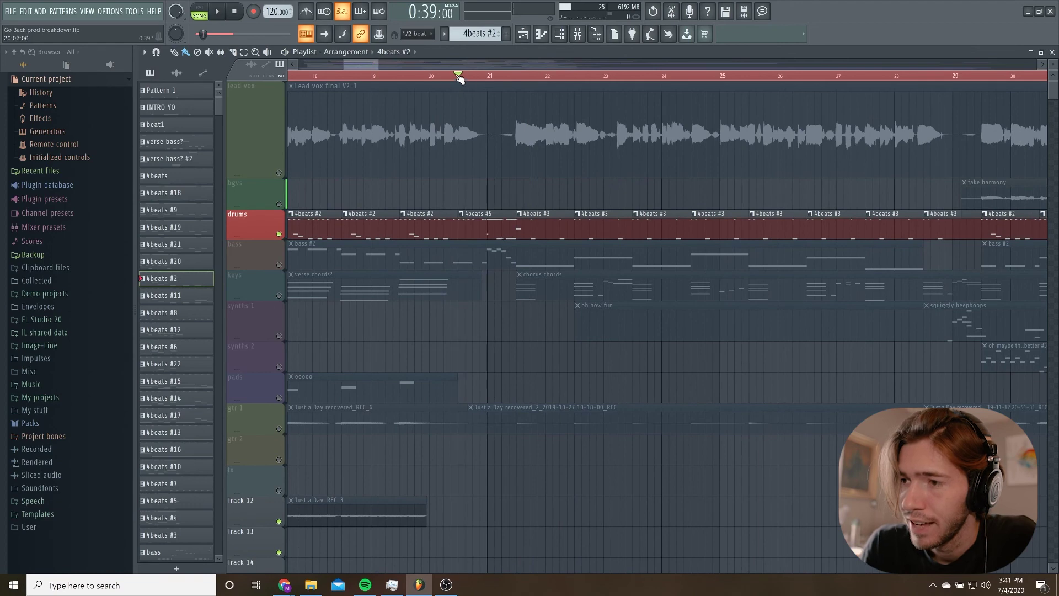
left_click(279, 264)
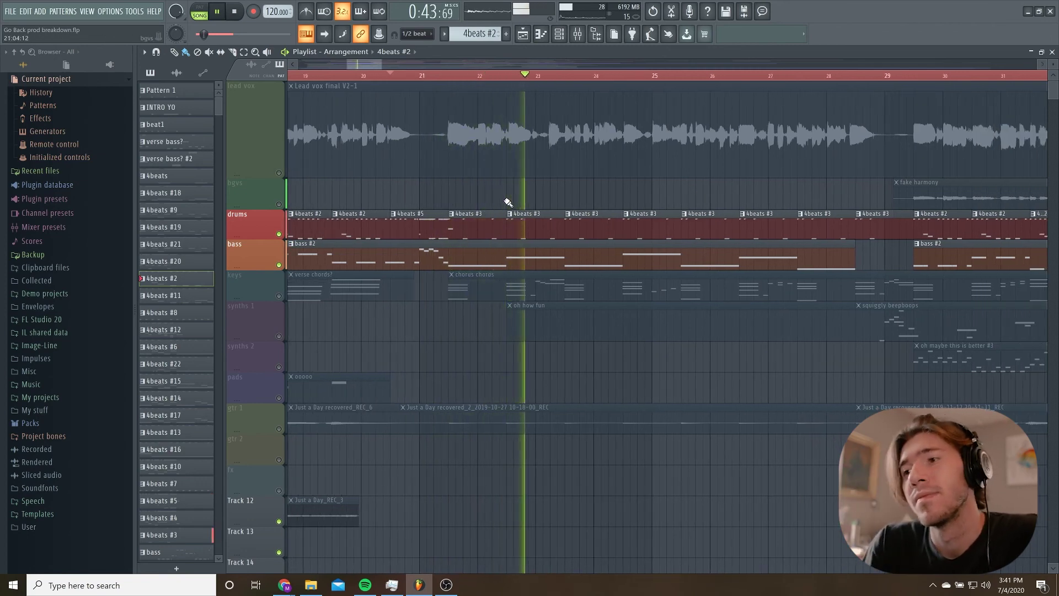
key("space")
Step: Open the 4beats #5 drum fill from the drums track, play it, and examine its steps and notes in the channel rack
scroll(406, 84, "up", 2)
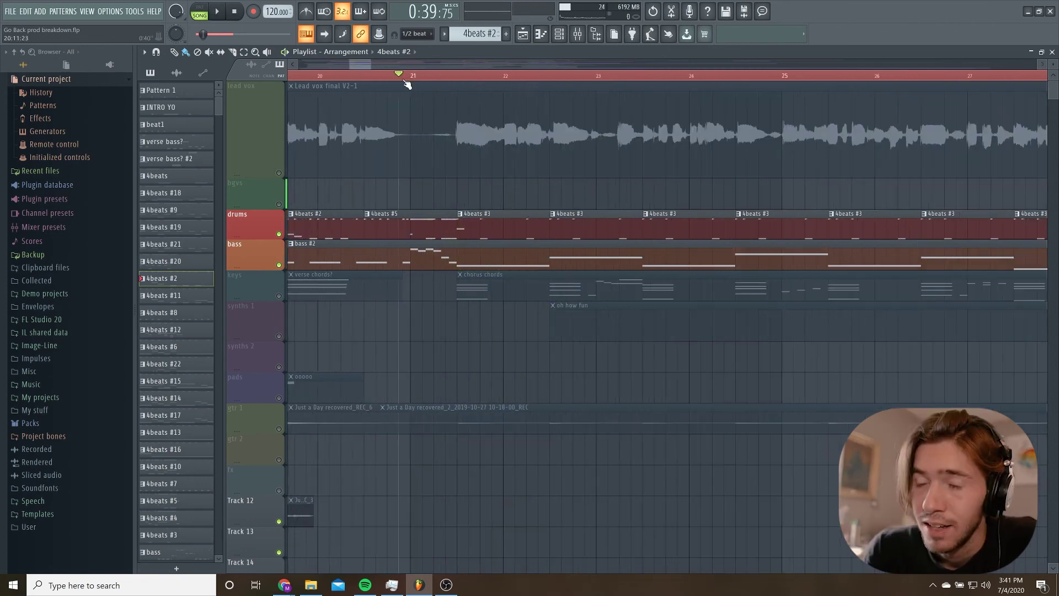
double_click(441, 222)
key("space")
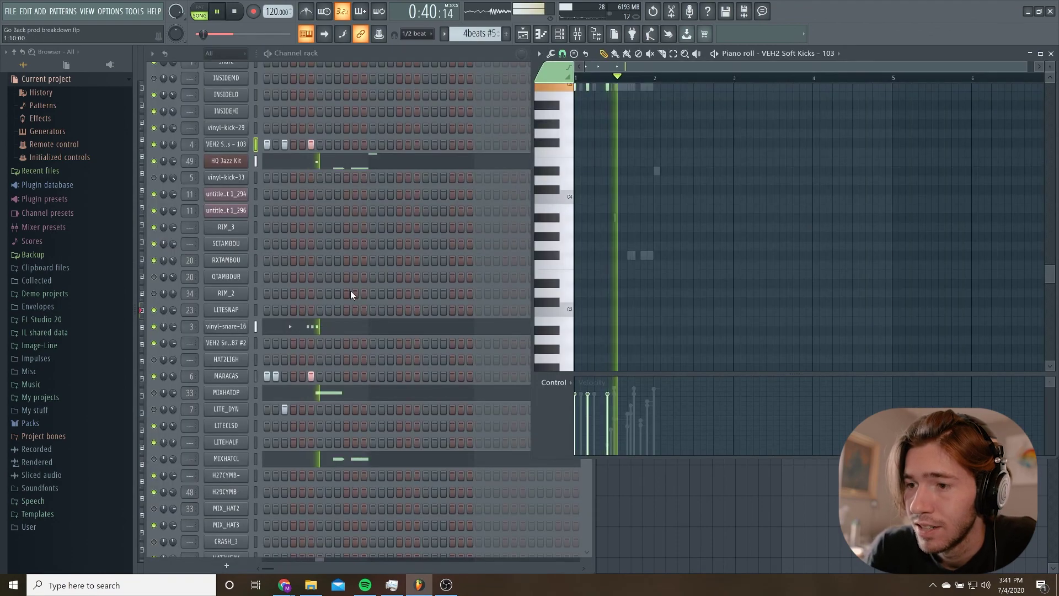
key("space")
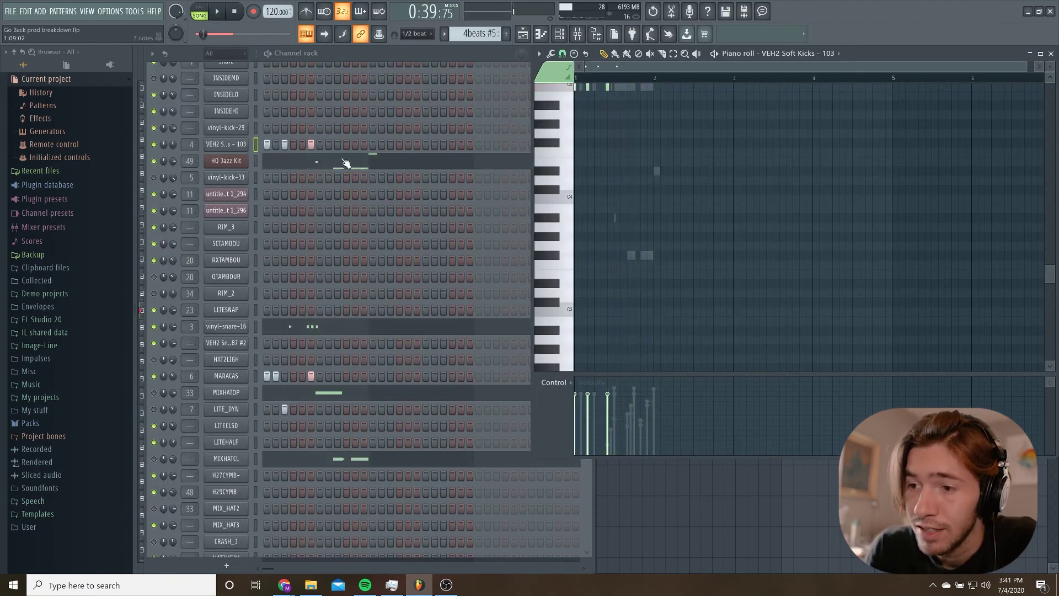
scroll(386, 408, "up", 5)
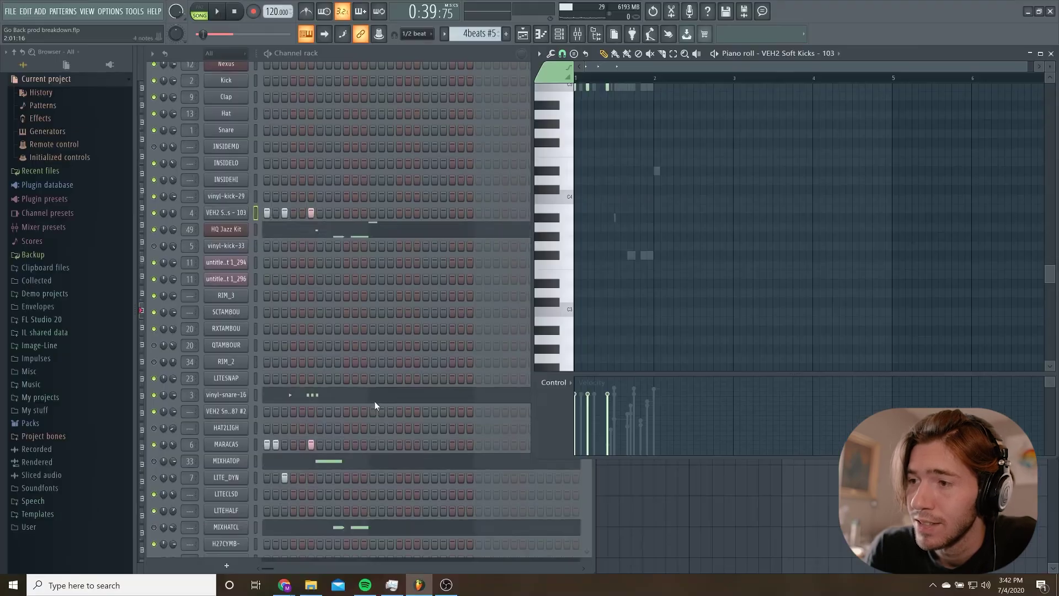
scroll(376, 402, "down", 2)
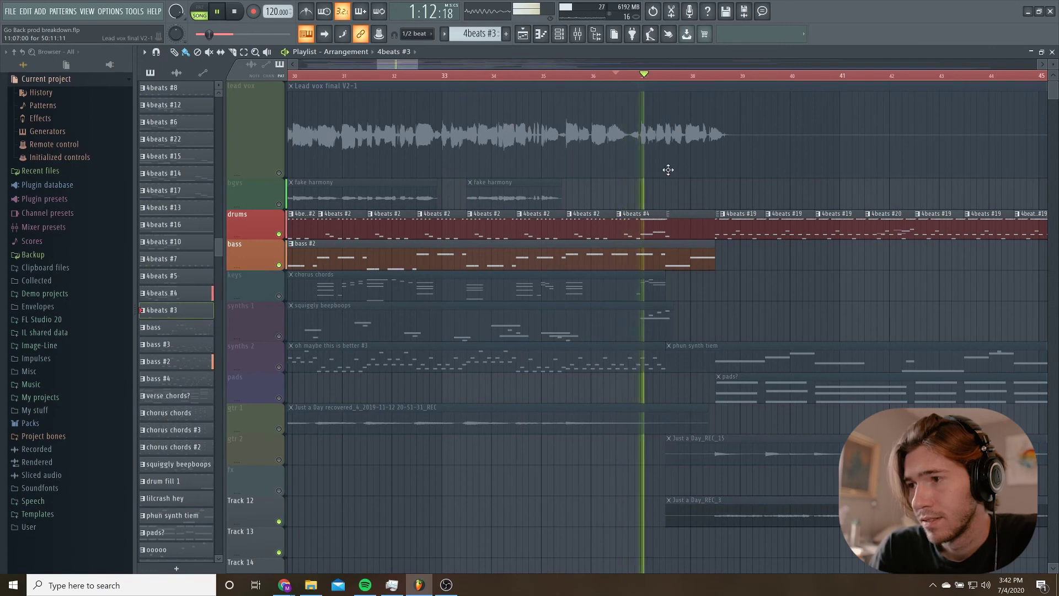
Step: Stop playback, open the 4beats #4 pattern from the drums track, and show the HQ Jazz Kit notes in the piano roll
key("space")
double_click(651, 225)
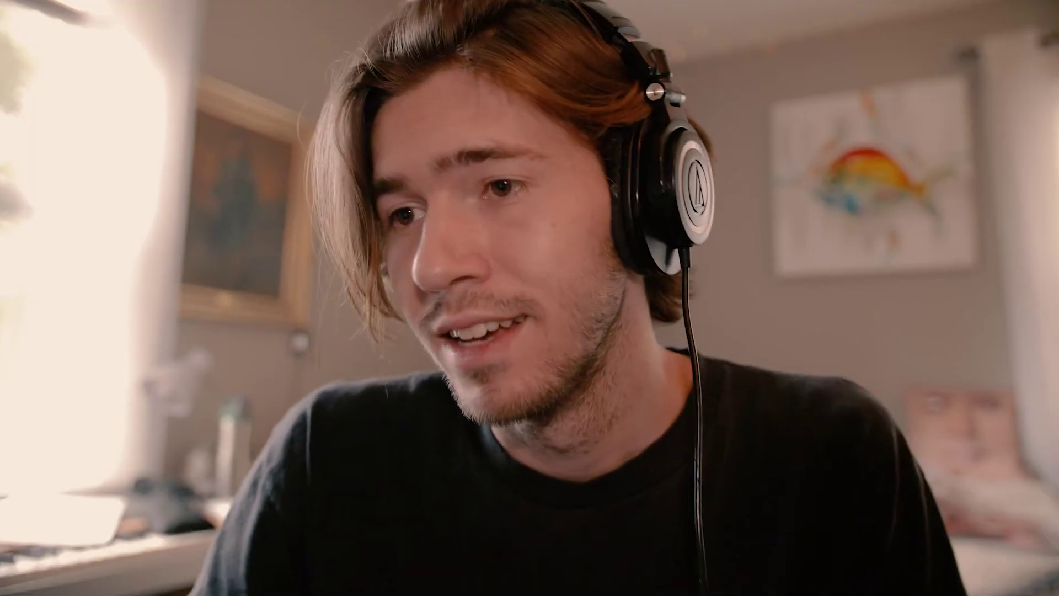
right_click(239, 198)
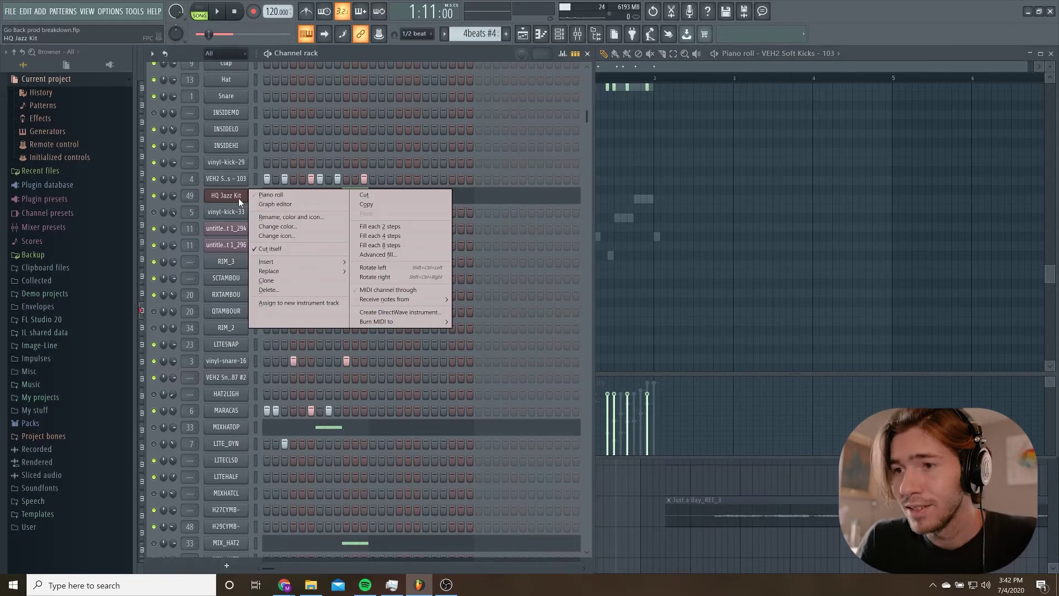
left_click(265, 196)
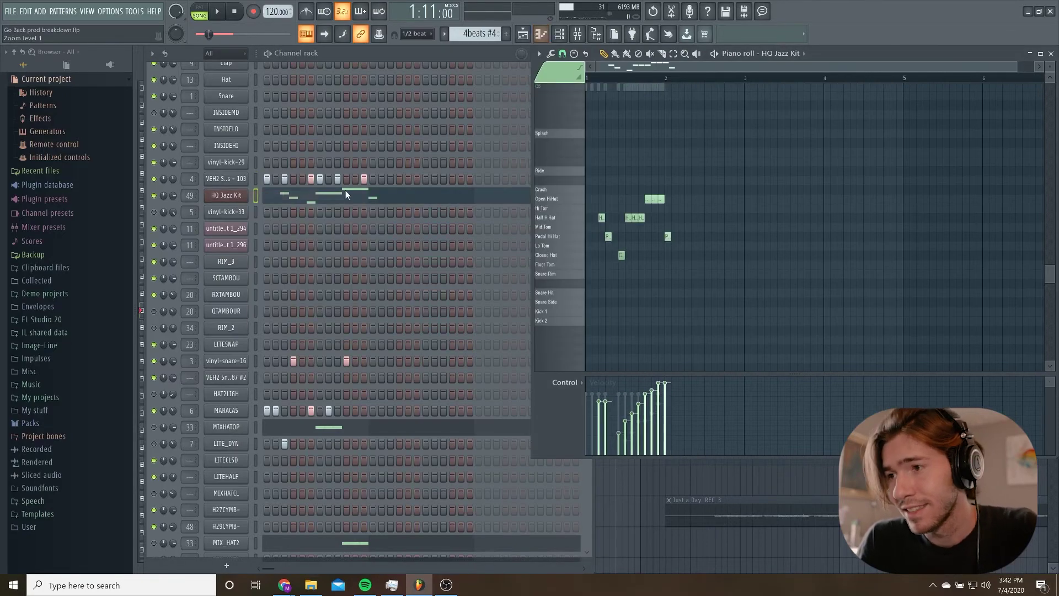
Step: Open the HQ Jazz Kit's FPC plugin, view its list of drum kit presets, and close the list without choosing one
left_click(241, 199)
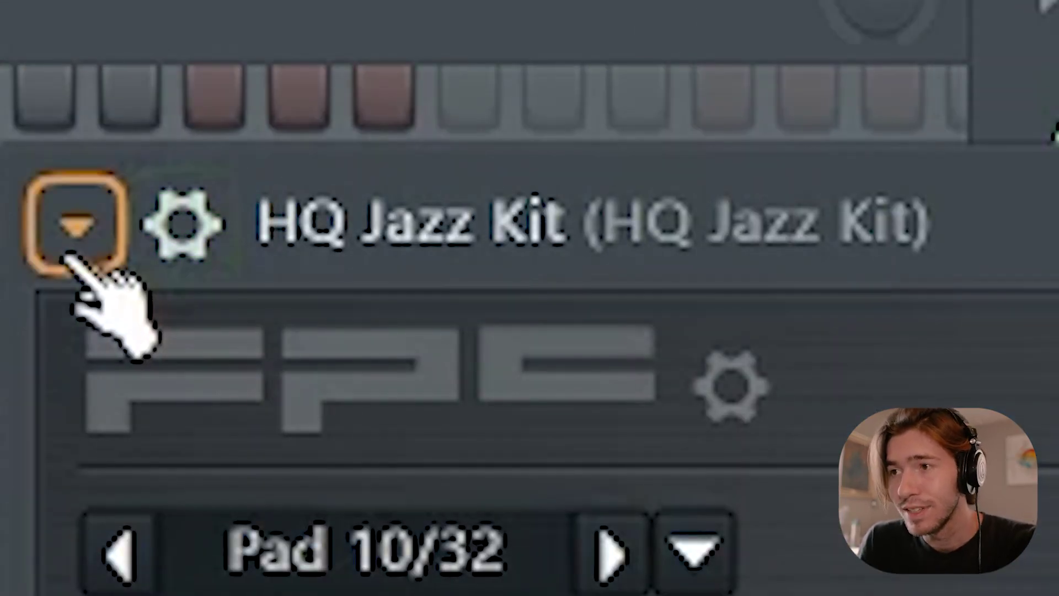
left_click(71, 251)
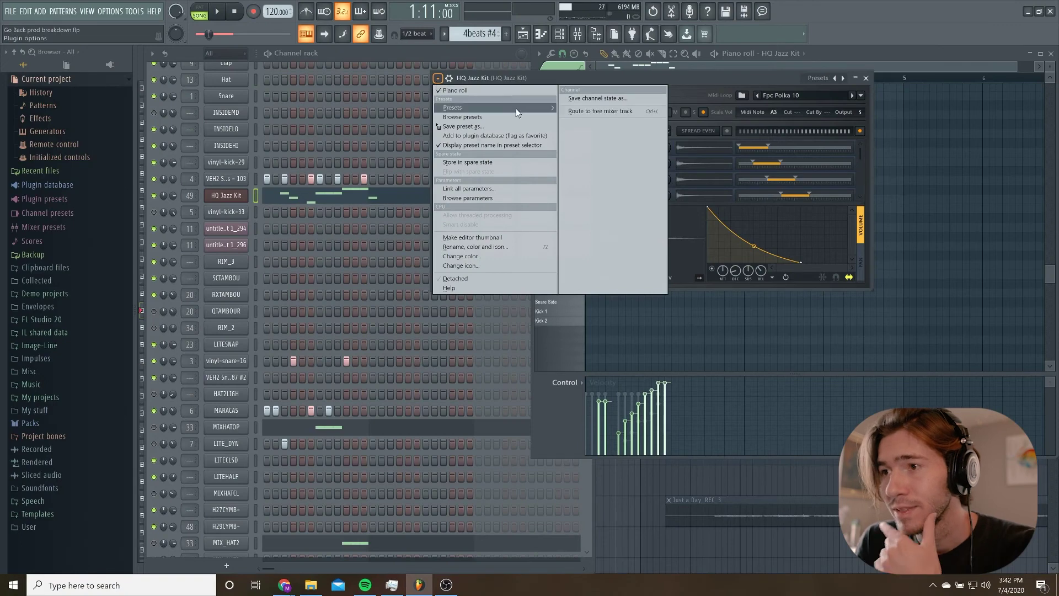
mouse_move(529, 108)
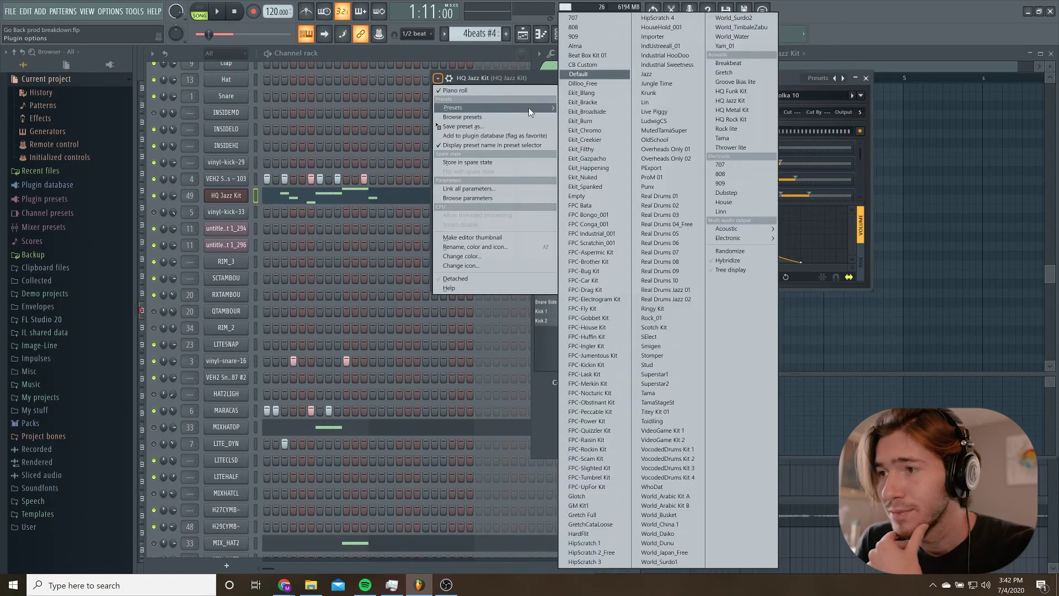
left_click(519, 75)
Step: Preview the HQ Jazz Kit sounds, including the Half HiHat, and examine the hi-hat fill's notes and velocities with playback
left_click(466, 185)
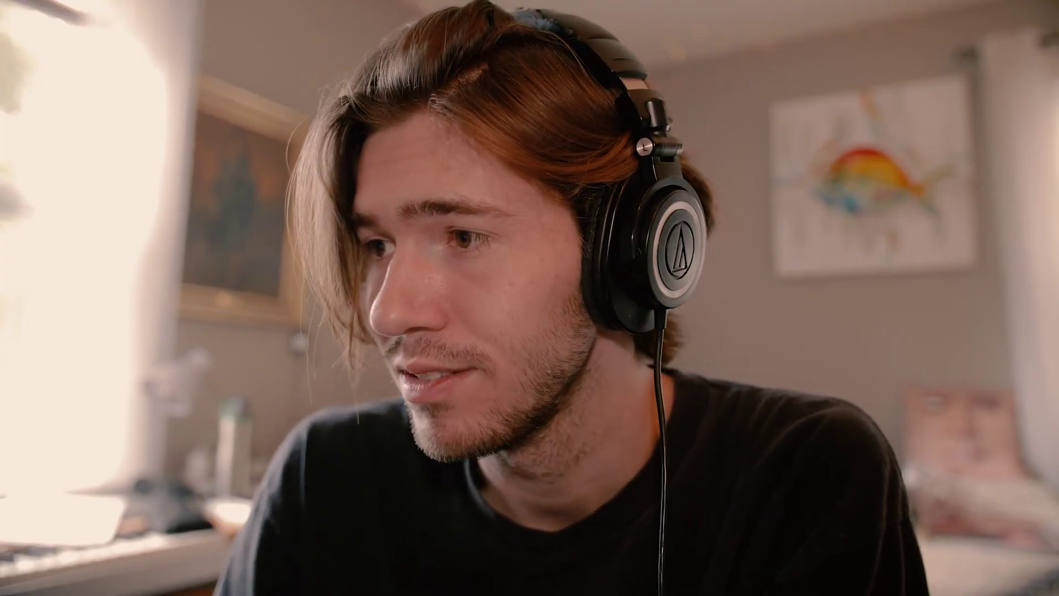
left_click(553, 221)
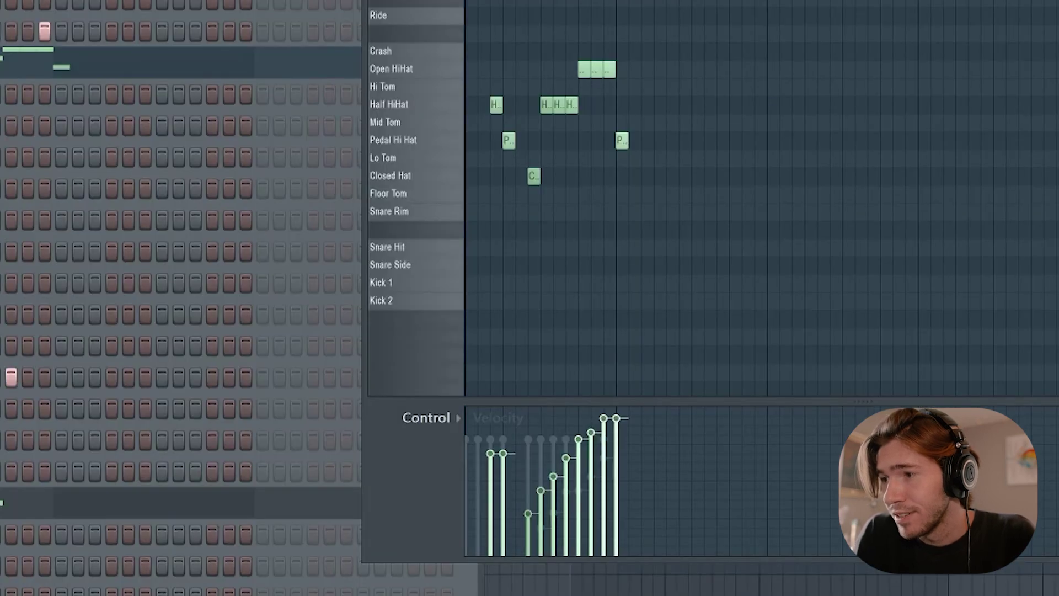
key("space")
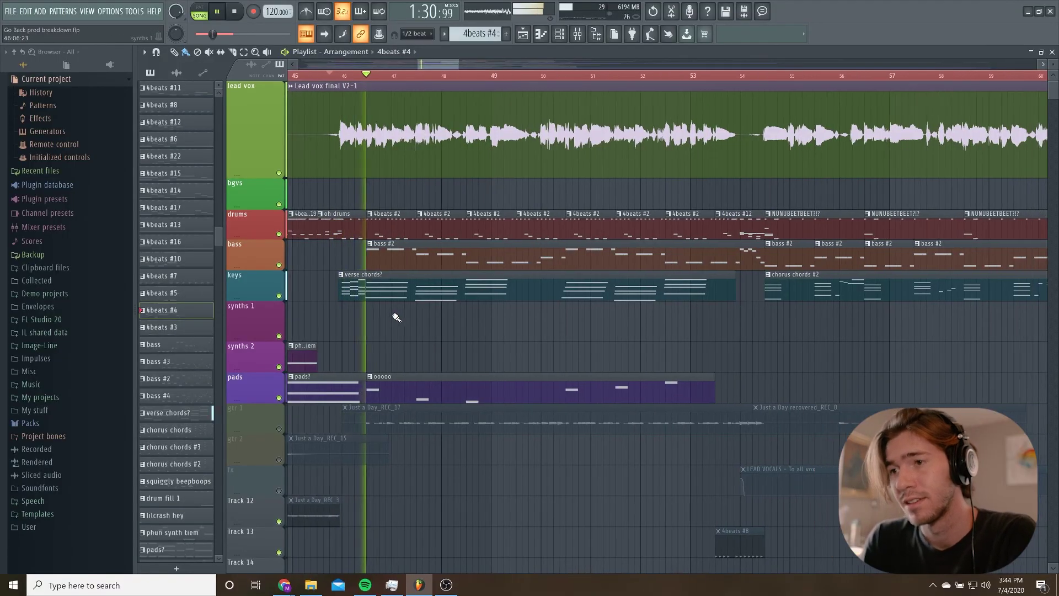
Step: Mute the lead vox track and play the instrumental from about bar 45 through the transition into the NUNUBEETBEET!?! drum section
left_click(279, 173)
key("space")
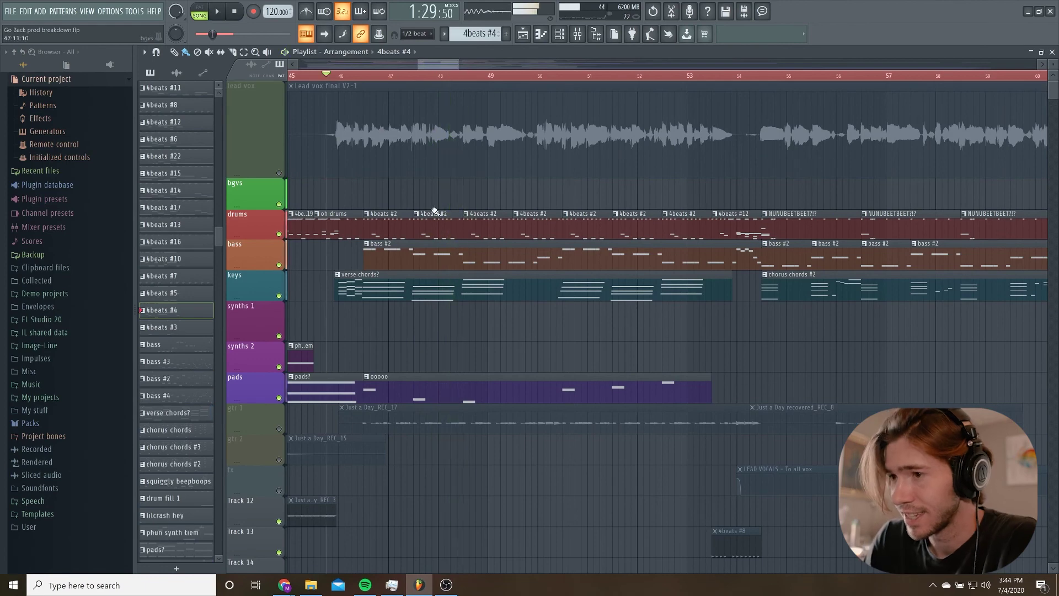
scroll(570, 138, "right", 3)
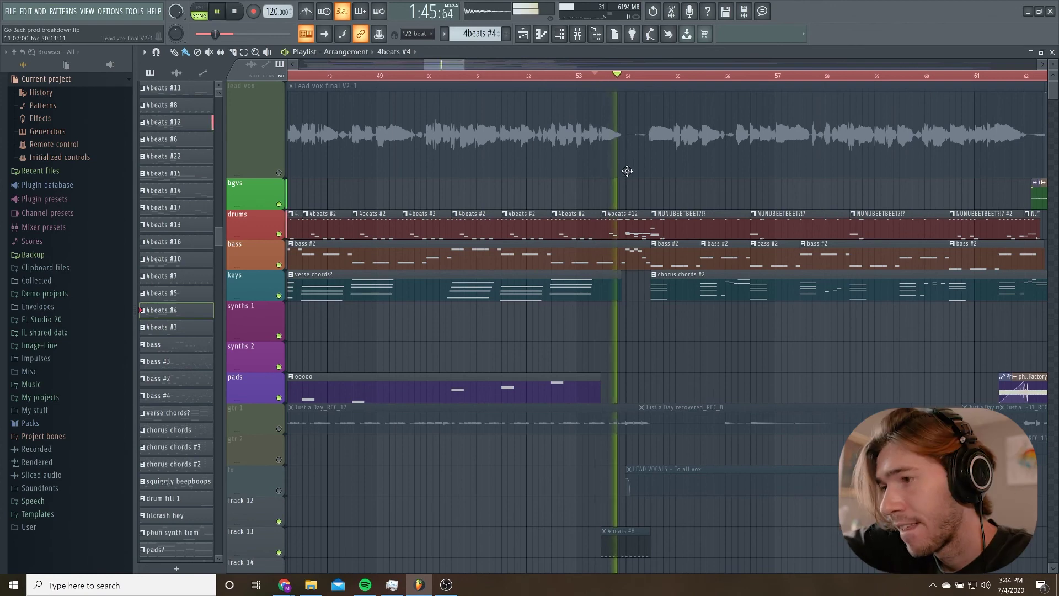
scroll(607, 196, "right", 3)
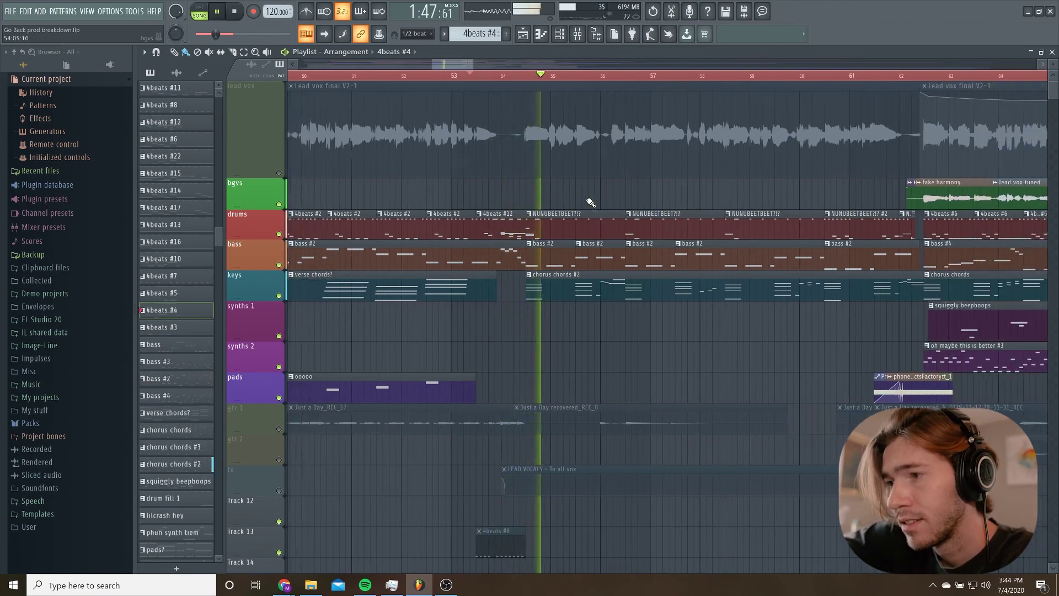
scroll(591, 203, "right", 3)
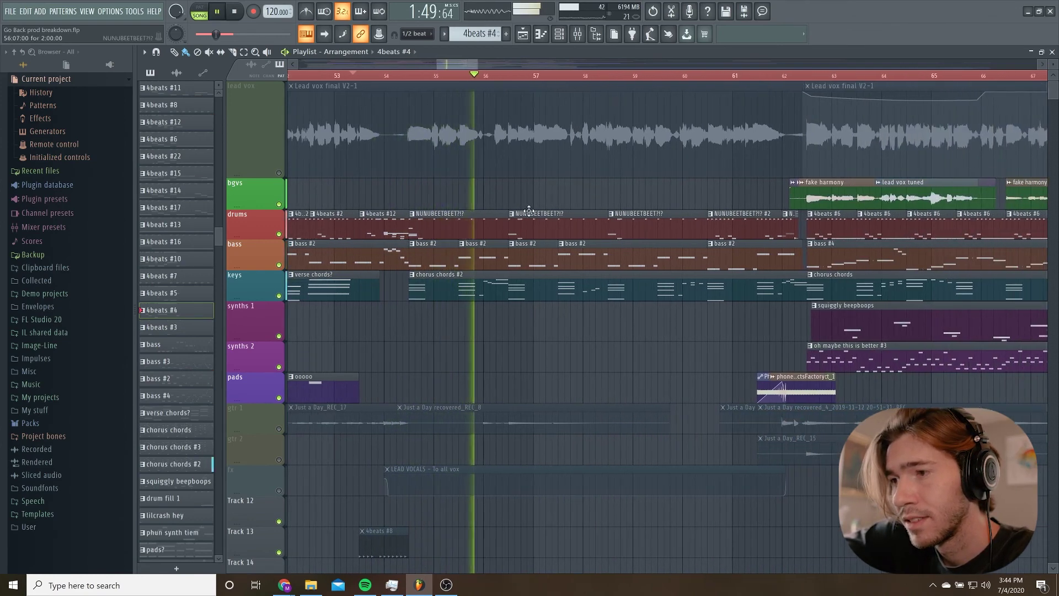
Step: Follow the NUNUBEETBEET?!? drum section in the playlist through about bar 58 and stop playback
scroll(524, 203, "right", 1)
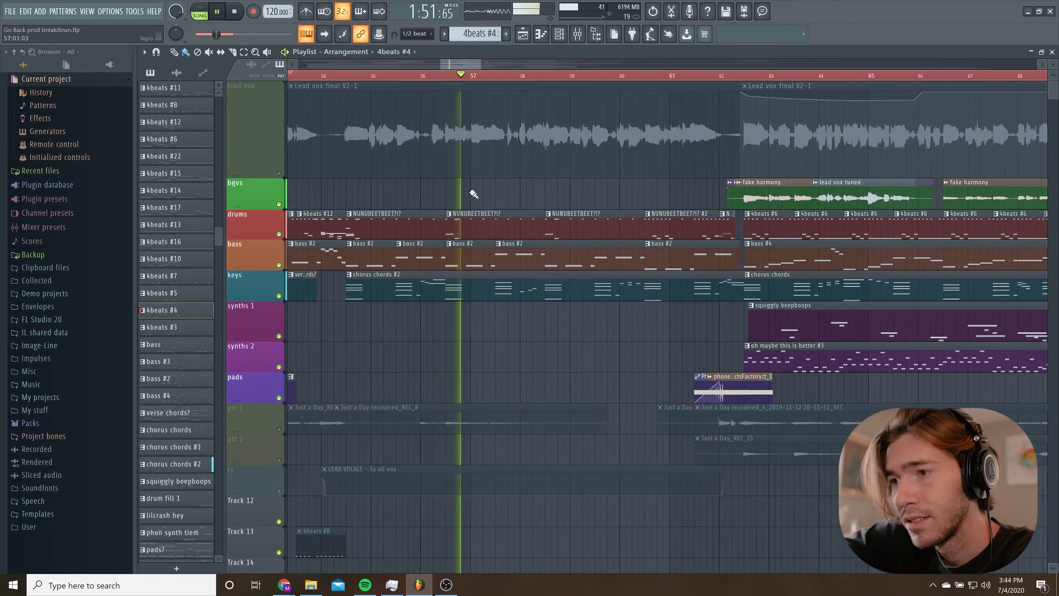
scroll(470, 195, "right", 1)
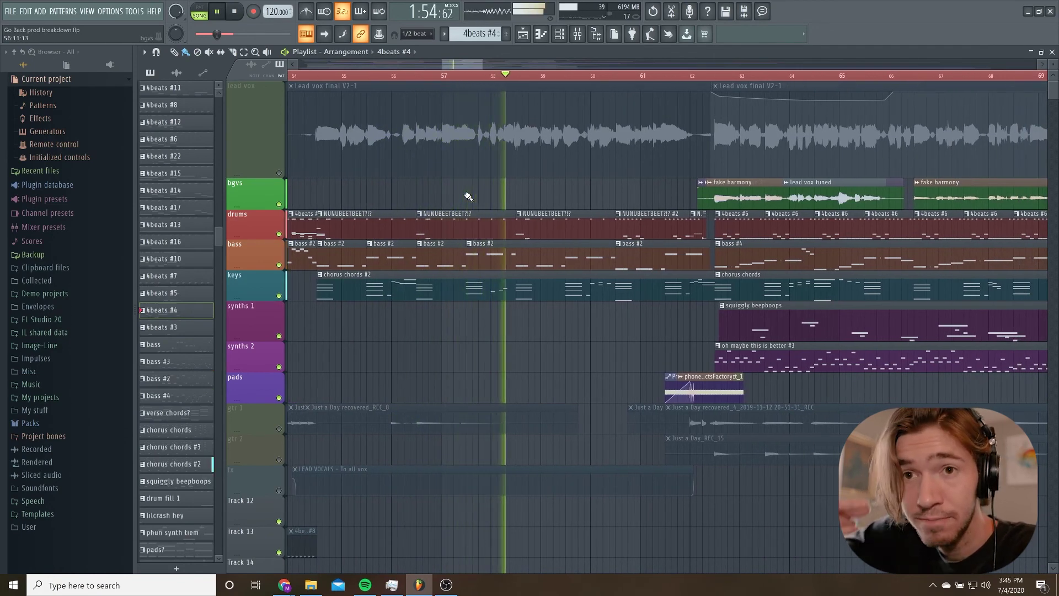
key("space")
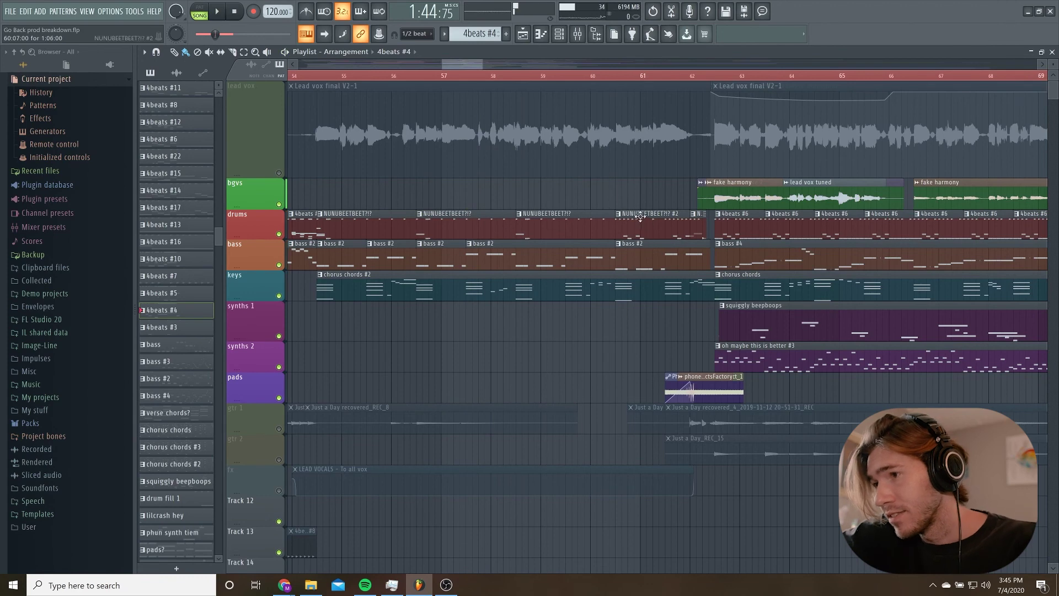
Step: Examine the NUNUBEETBEET?!? #2 drum clip around bar 61 against the bass #2 clip below it
scroll(641, 222, "up", 2)
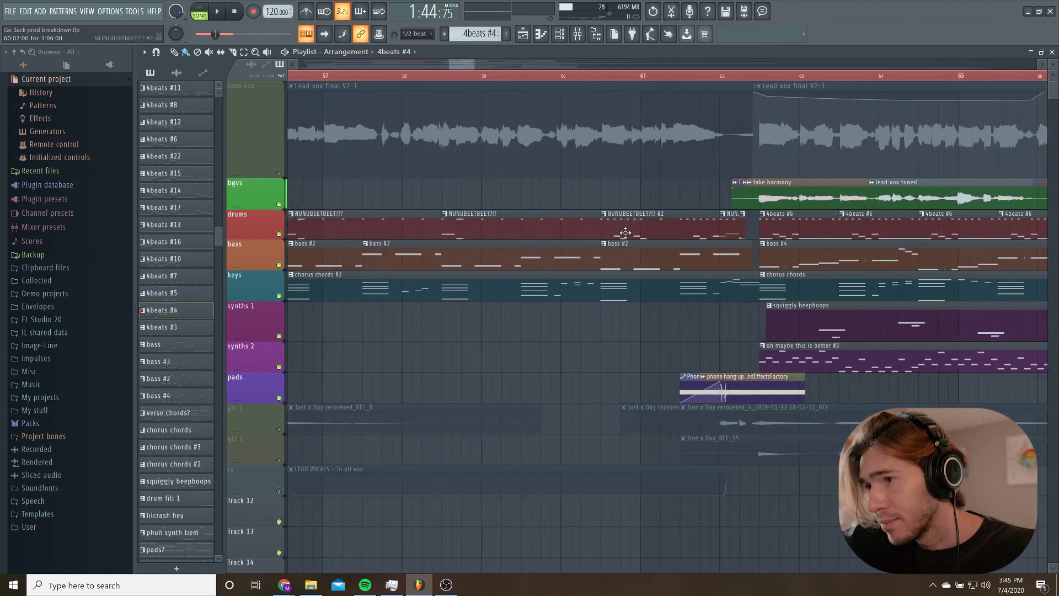
scroll(441, 284, "up", 2)
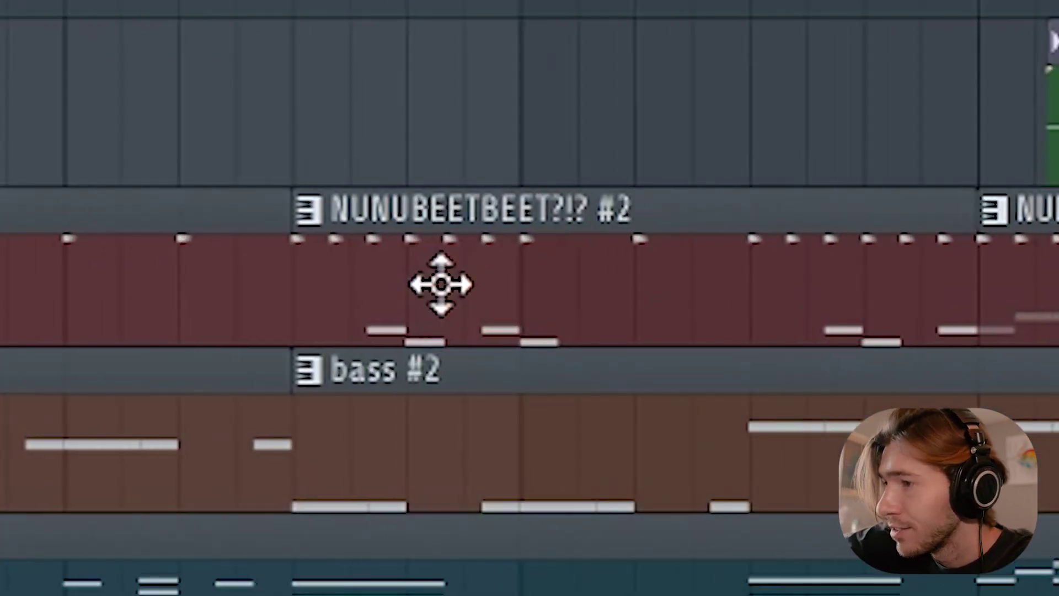
scroll(441, 284, "right", 3)
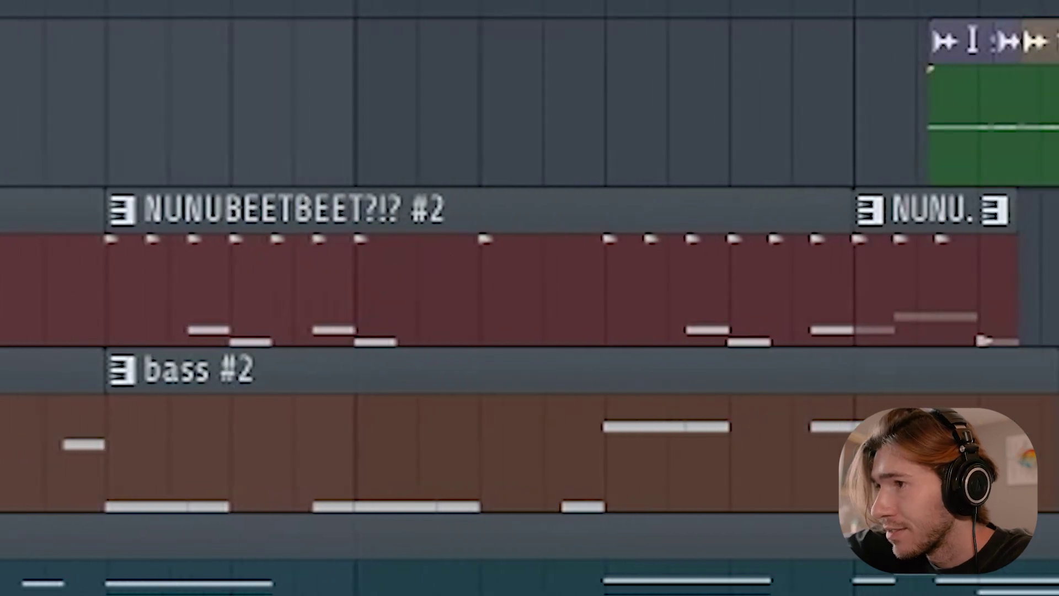
scroll(366, 92, "down", 1)
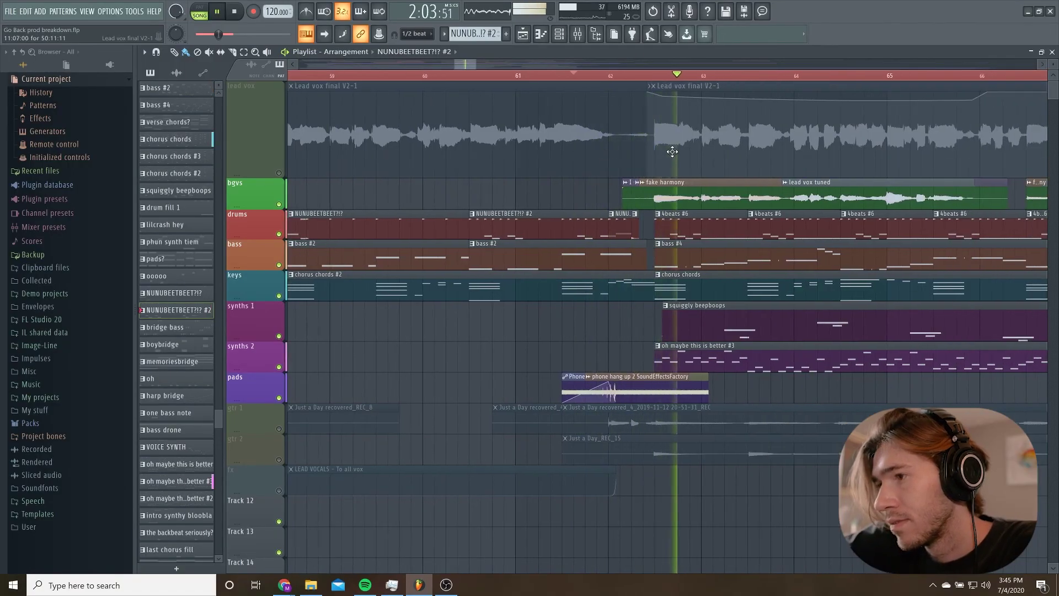
Step: Mute the bgvs track during playback, stop the song, and mute the bass and keys tracks
left_click(279, 204)
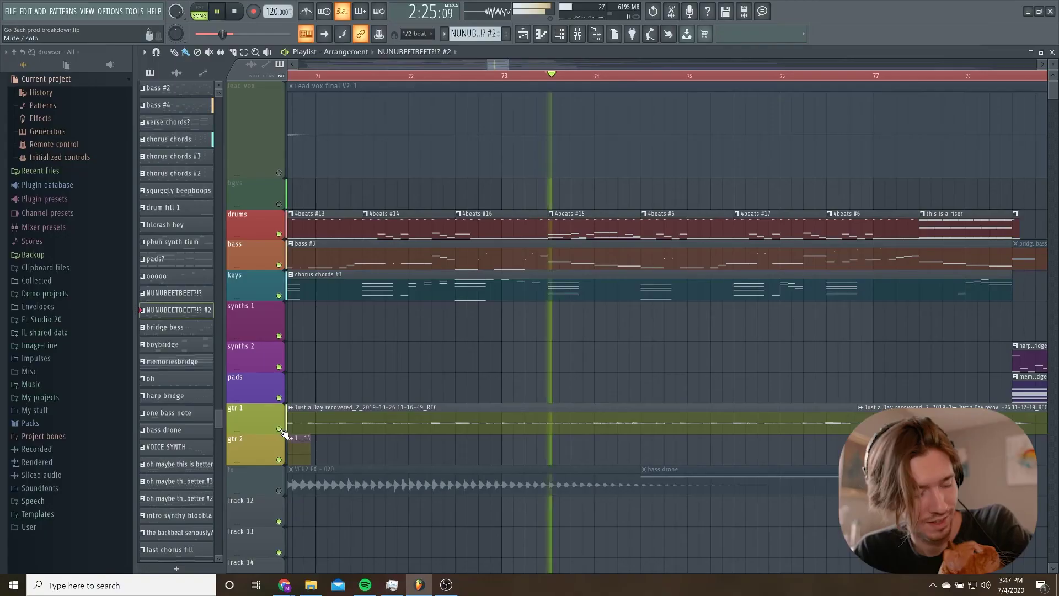
key("space")
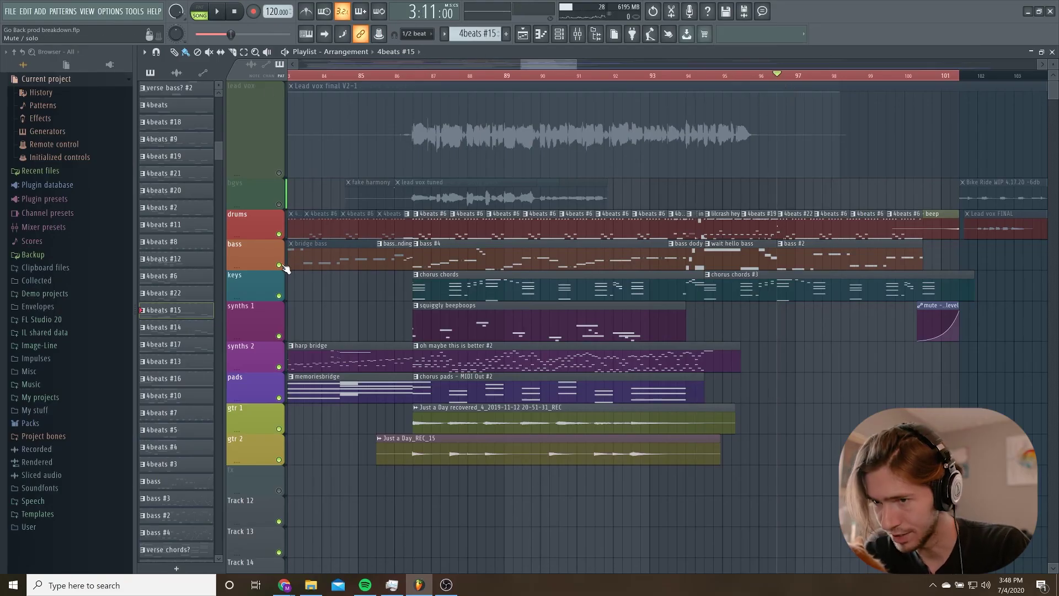
left_click(279, 297)
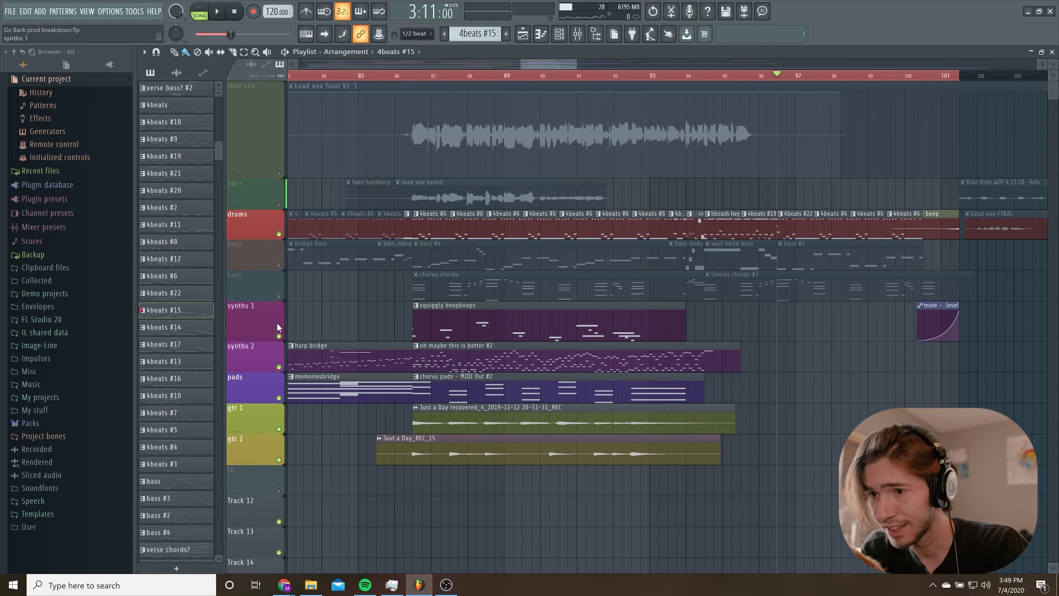
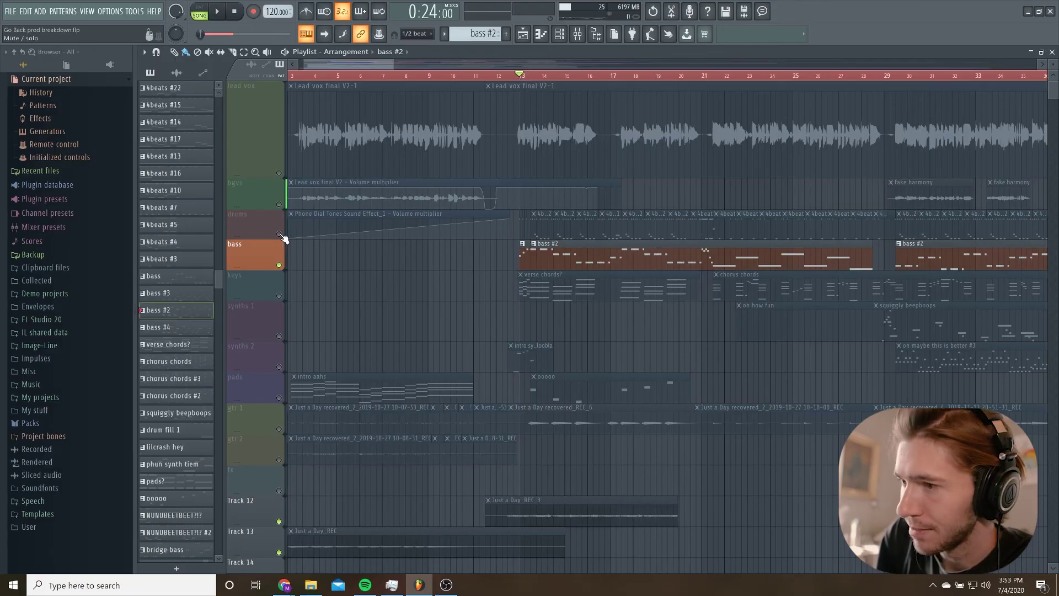
Step: Unmute the drums track and play the drums and bass together from bar 13 of the verse
left_click(280, 234)
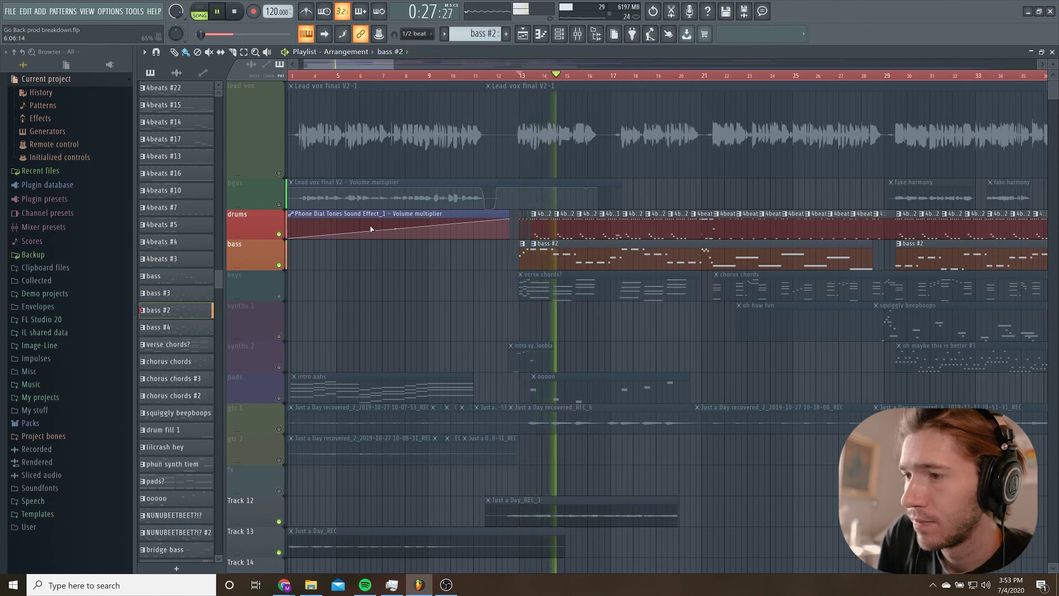
scroll(656, 79, "up", 5)
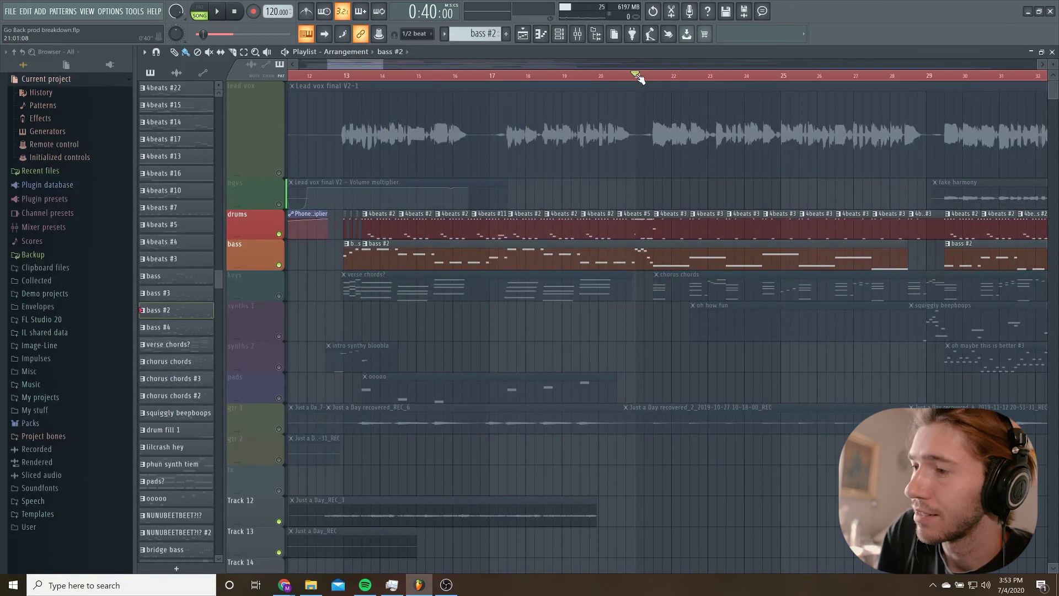
scroll(600, 130, "right", 1)
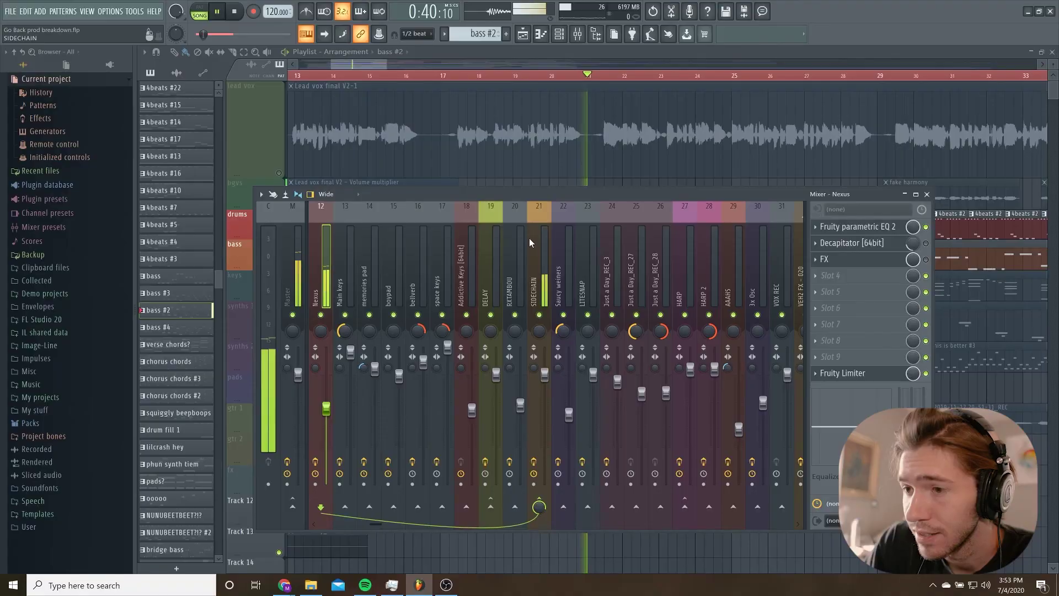
Step: Review the Nexus bass mixer track's effect chain and open its Fruity parametric EQ 2
scroll(425, 270, "up", 2)
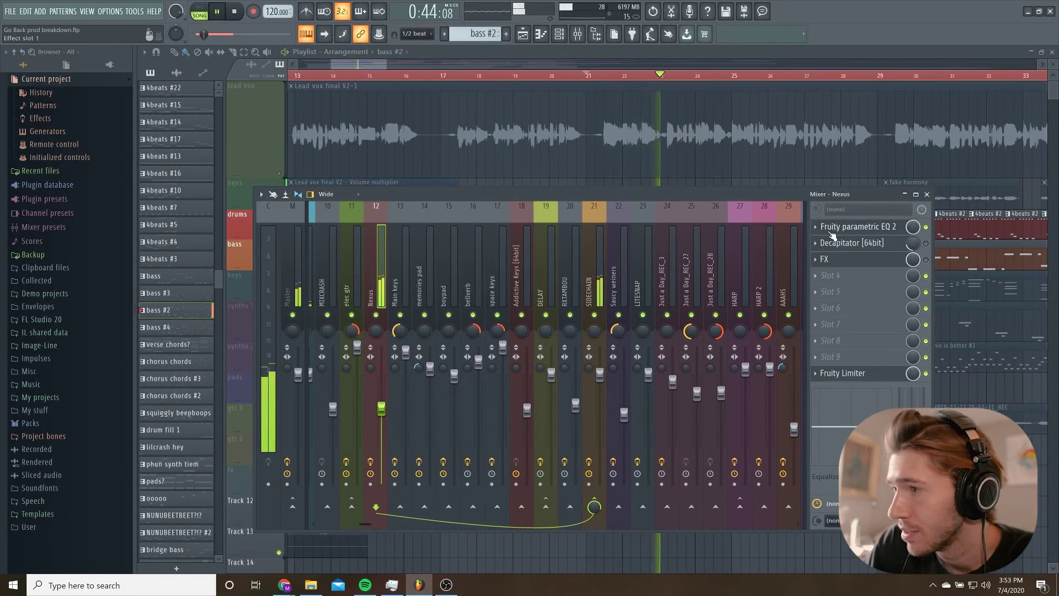
left_click(848, 231)
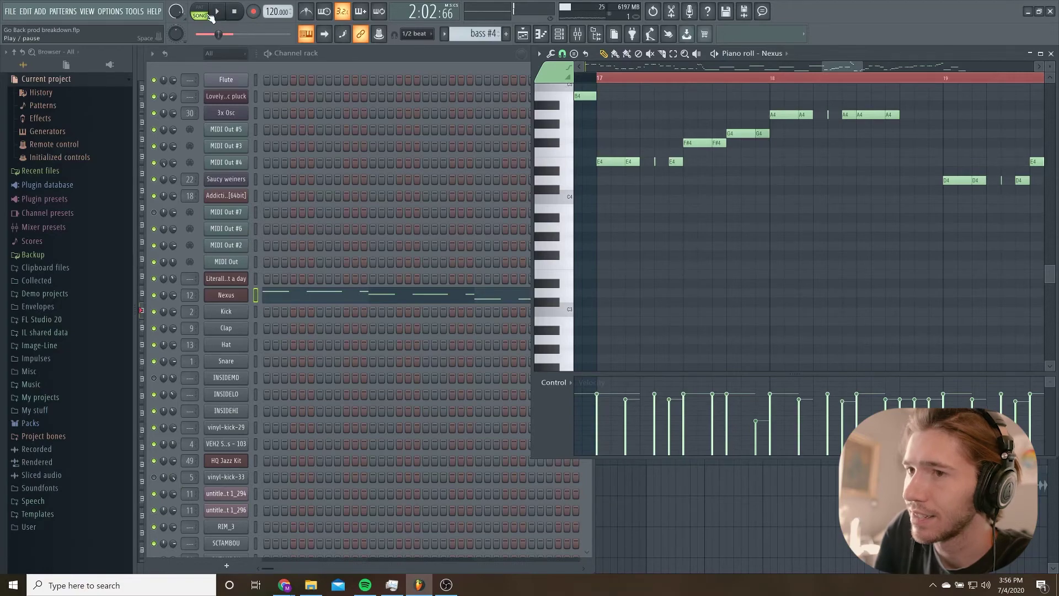
Step: Play the bass #4 pattern by itself and follow its Nexus notes in the piano roll from about bar 18
left_click(213, 15)
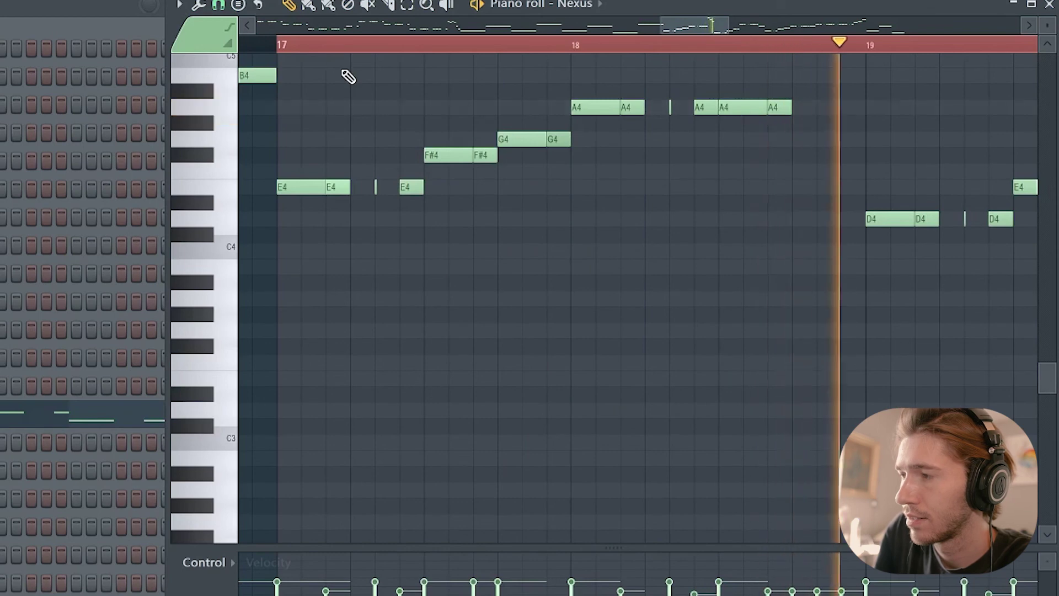
scroll(635, 242, "up", 4)
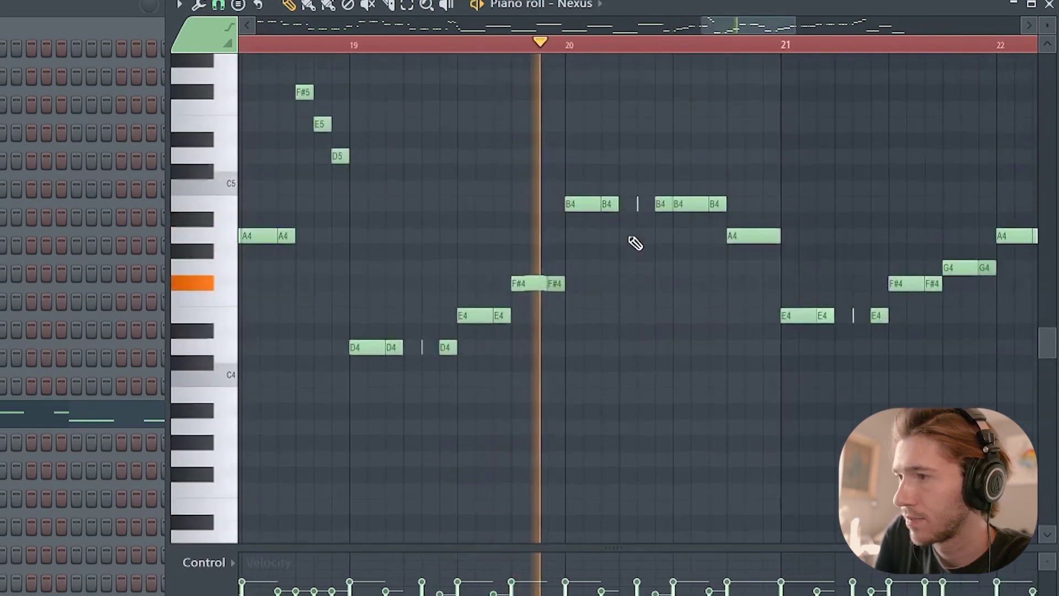
key("space")
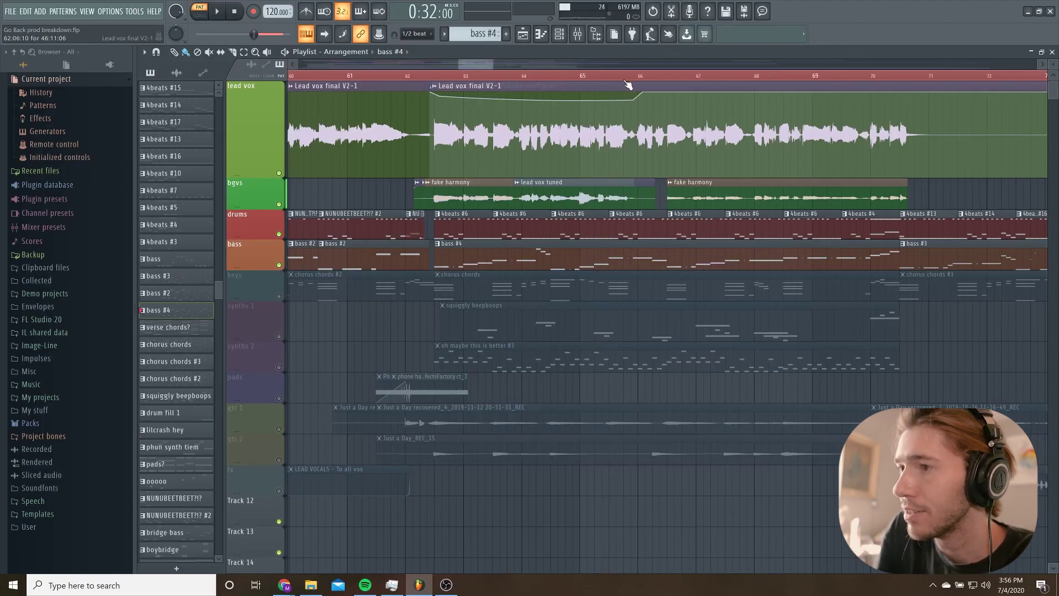
Step: Open the bass #3 pattern's Nexus notes and play the rising run in bar 23, stopping after it
key("space")
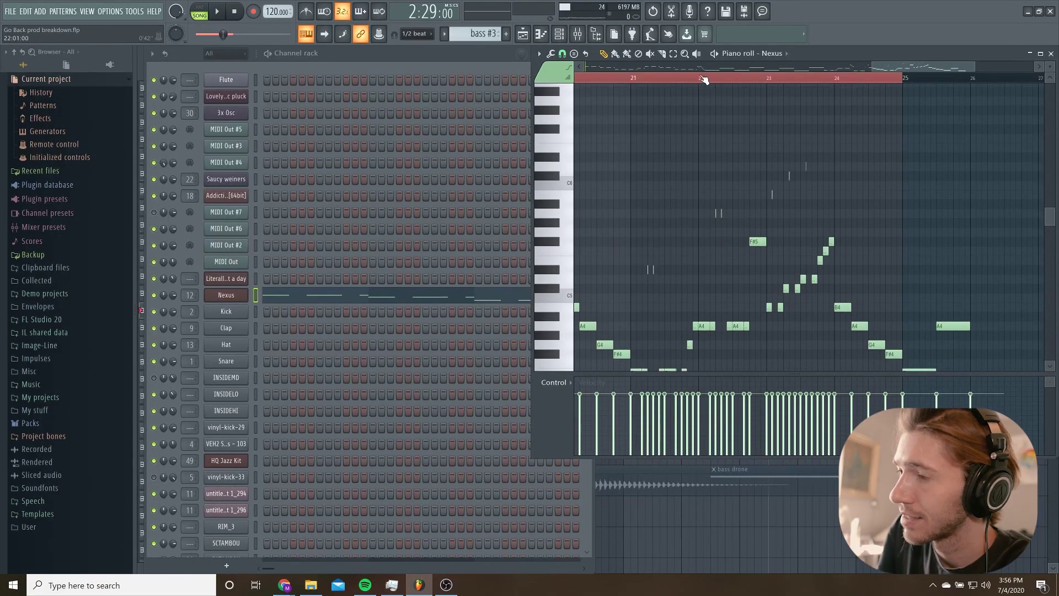
scroll(698, 108, "up", 3)
scroll(698, 125, "up", 1)
key("space")
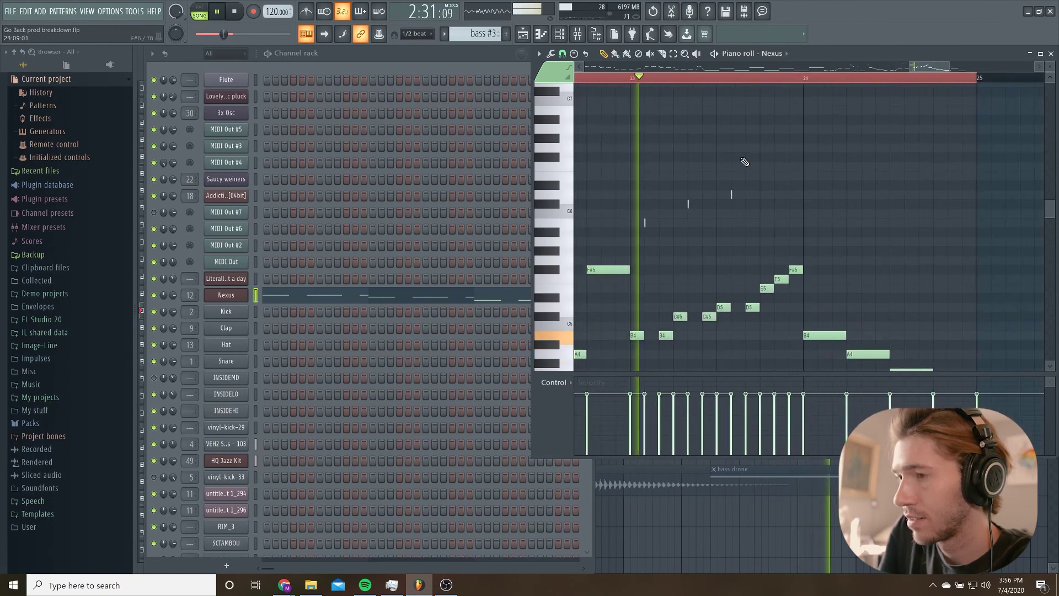
key("space")
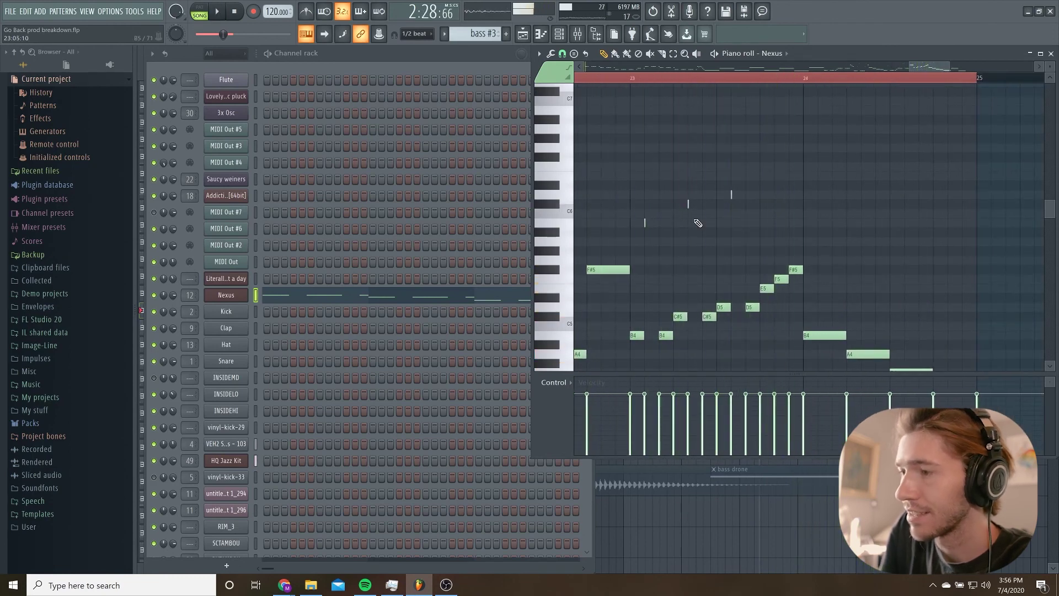
Step: Examine the bass #3 notes from bar 20 to bar 24 and replay the passage leading into the rising run
scroll(698, 222, "down", 3)
scroll(698, 223, "down", 2)
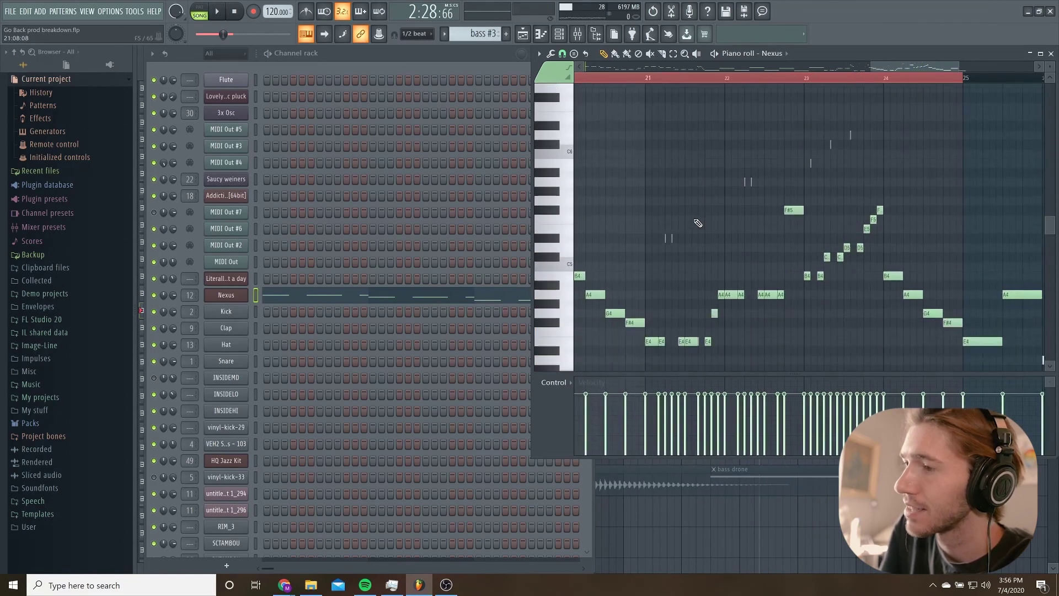
scroll(770, 135, "up", 2)
scroll(767, 131, "left", 2)
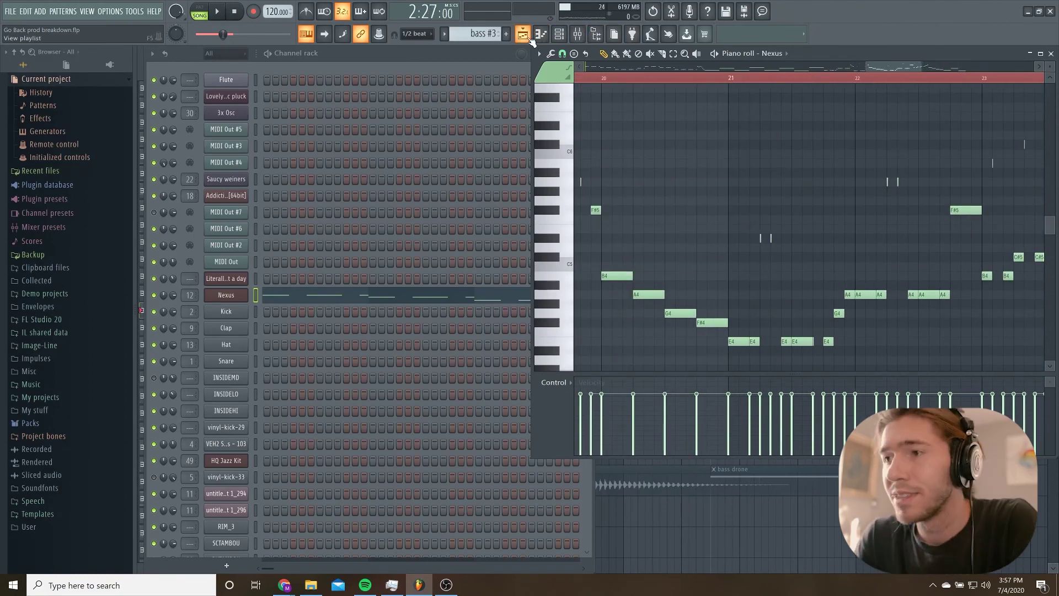
key("space")
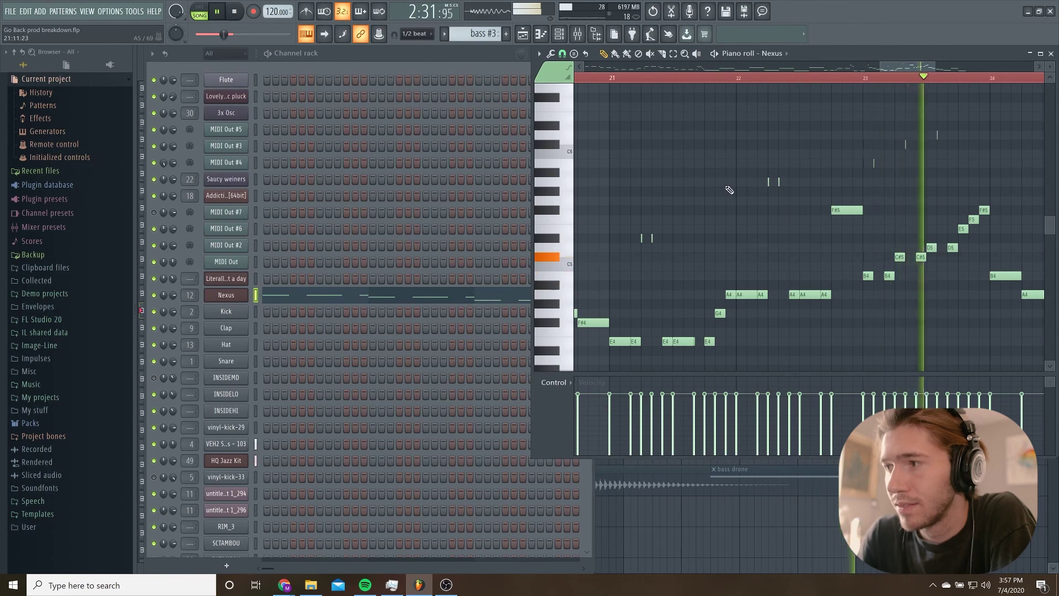
key("space")
Step: Return to the playlist, unmute gtr 1 and gtr 2, mute the drums, and play the bass #3 section from about bar 70
key("F5")
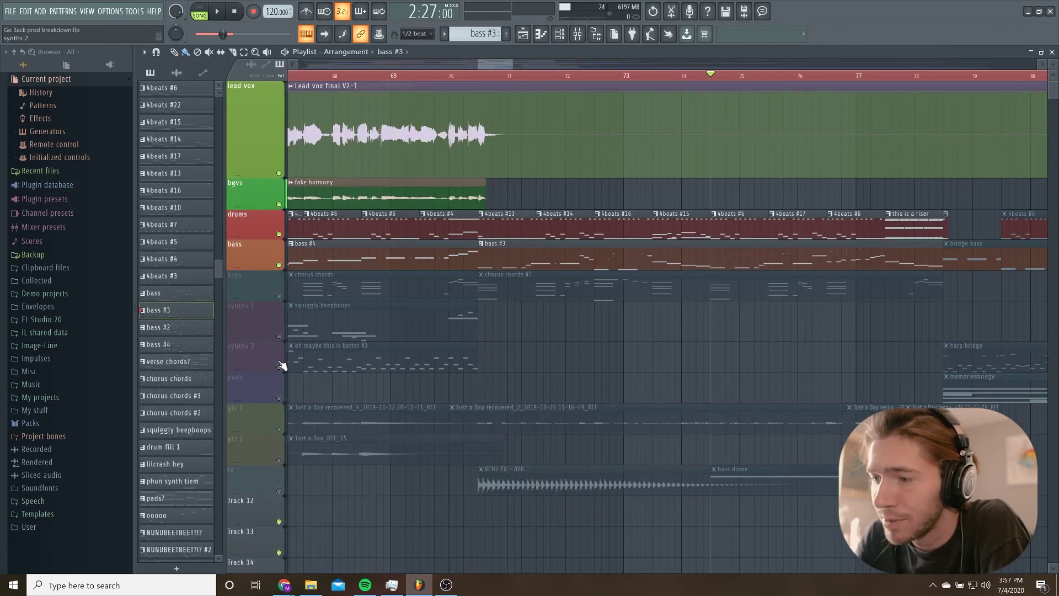
left_click(278, 459)
left_click(279, 429)
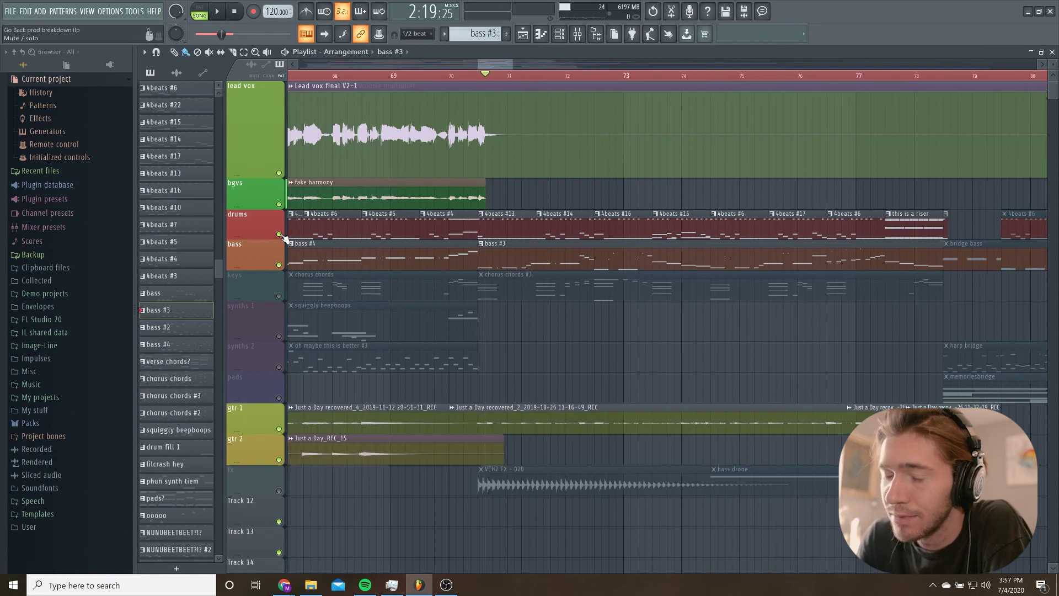
left_click(278, 234)
key("space")
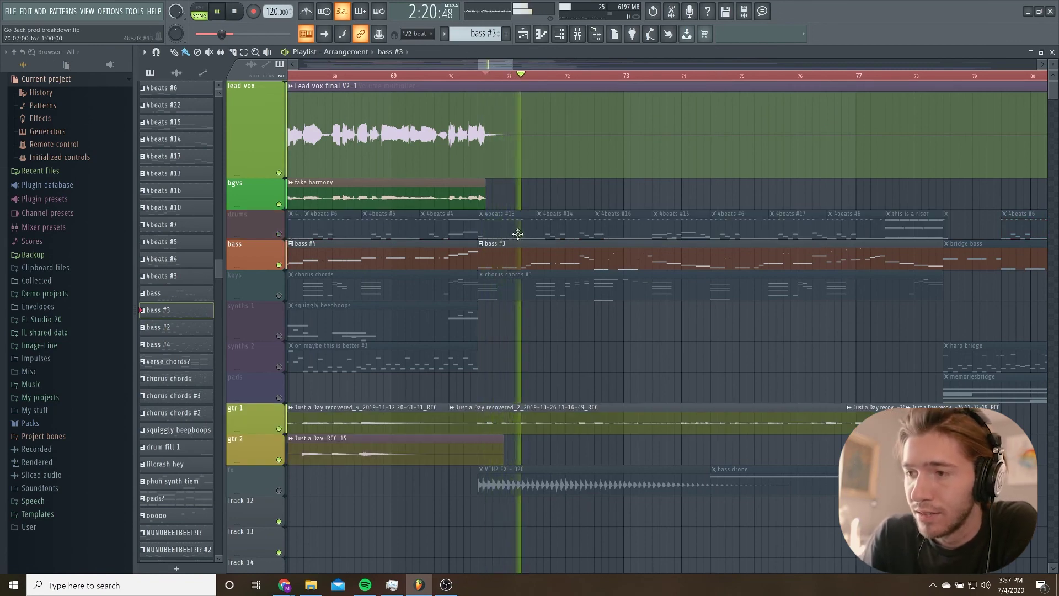
Step: Open the playing bass #3 clip in the piano roll and follow its notes from bar 19 through bar 24
double_click(558, 251)
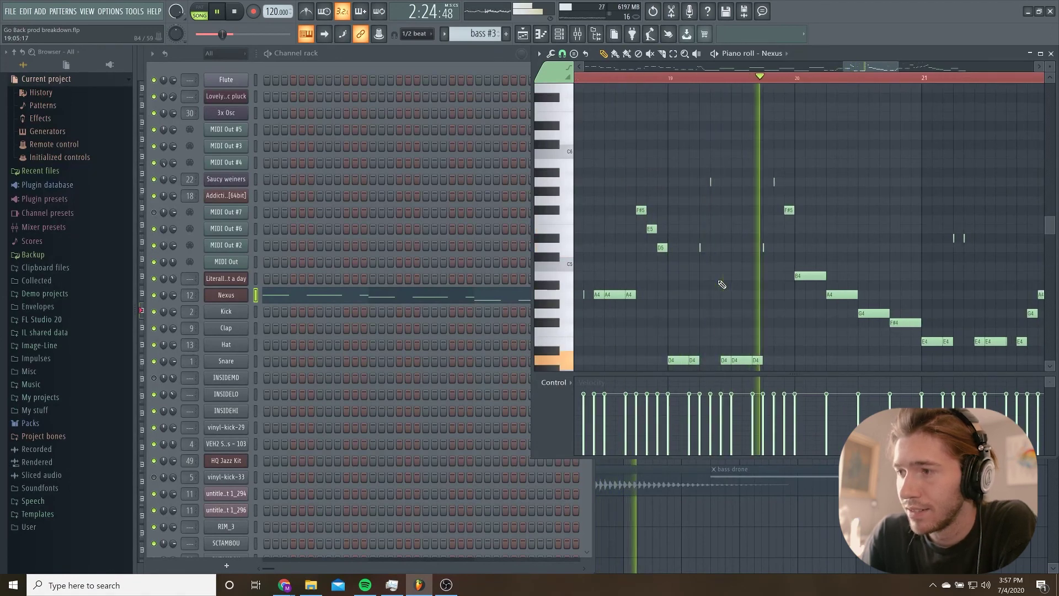
scroll(722, 284, "down", 3)
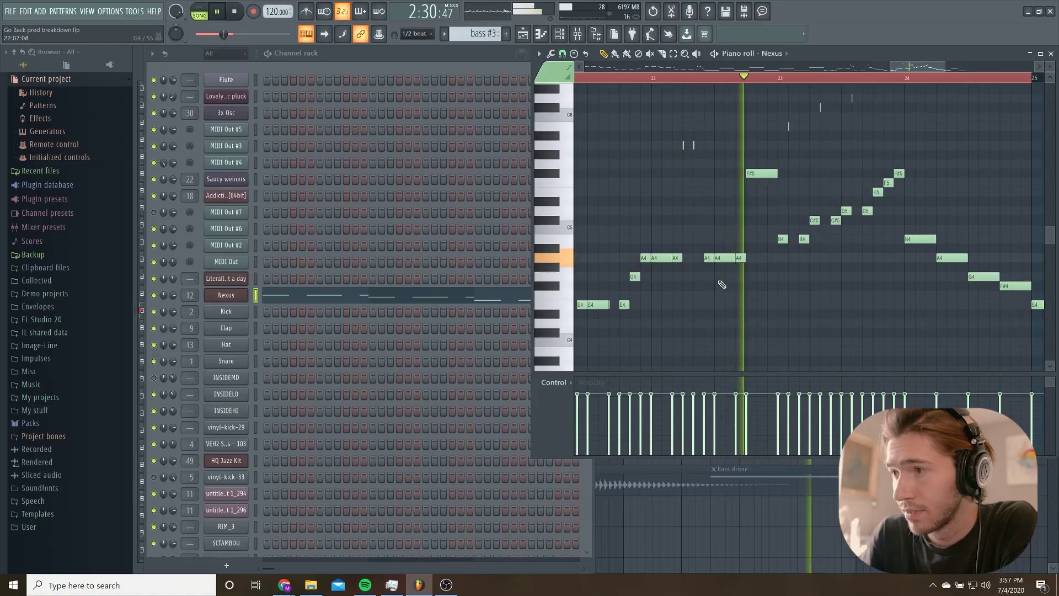
scroll(723, 284, "up", 1)
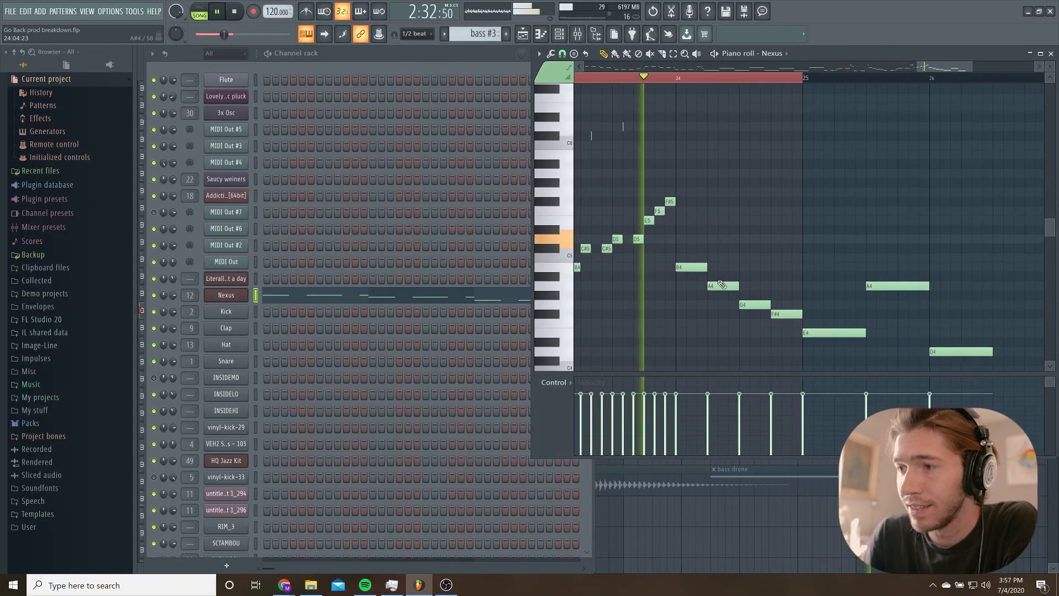
scroll(722, 284, "up", 1)
scroll(723, 284, "left", 2)
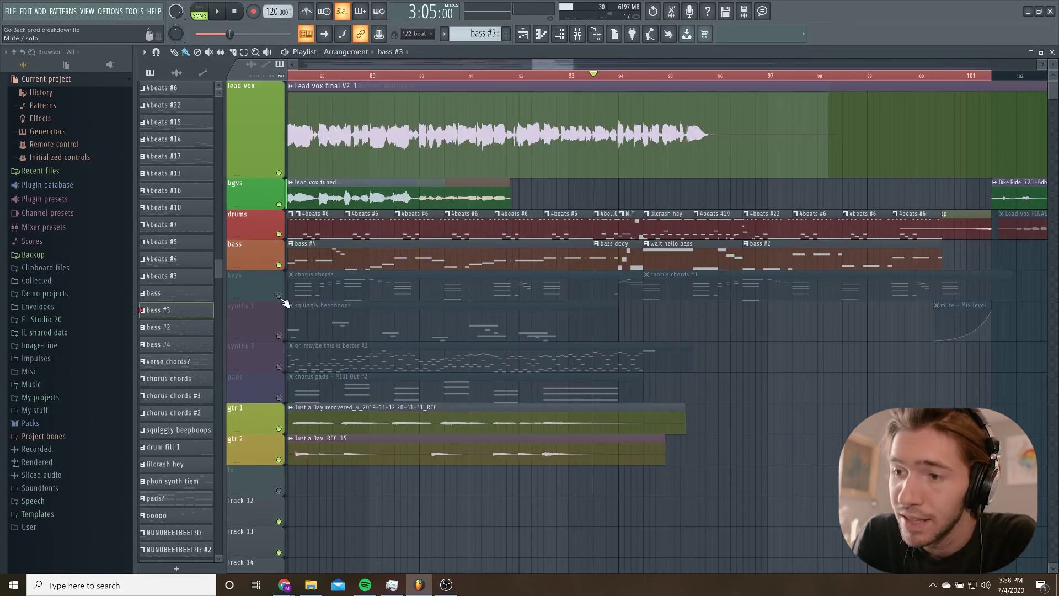
Step: Unmute the keys track and mute the bass track in the playlist
left_click(280, 296)
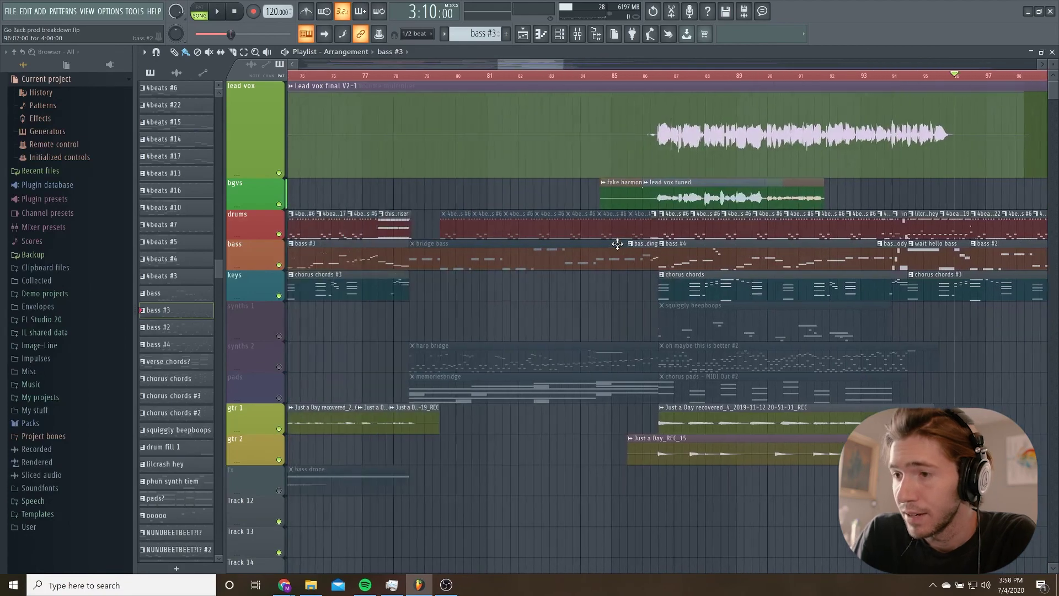
scroll(617, 244, "up", 10)
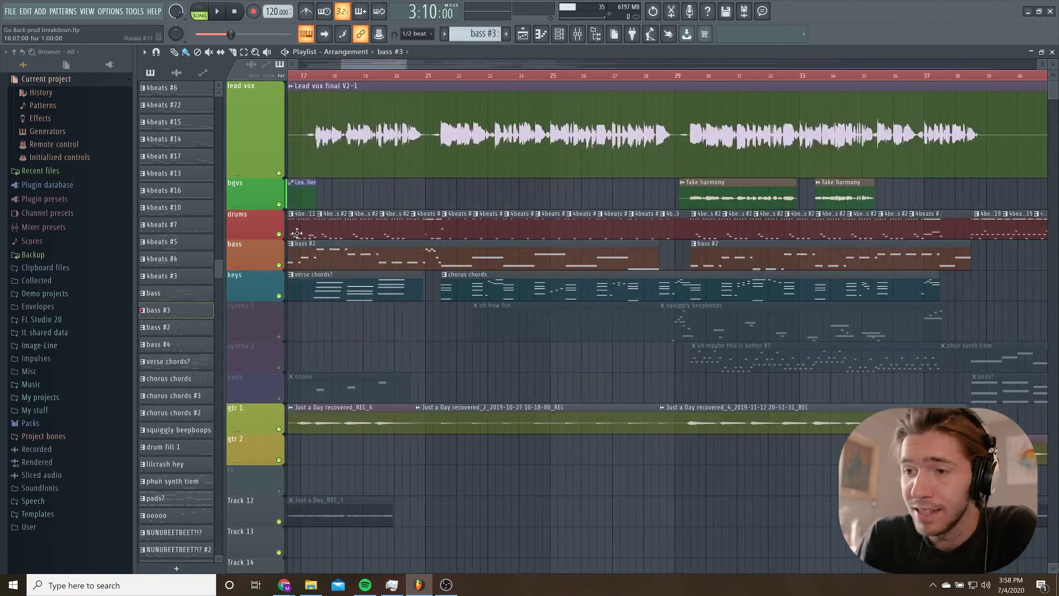
left_click(279, 264)
scroll(357, 241, "up", 8)
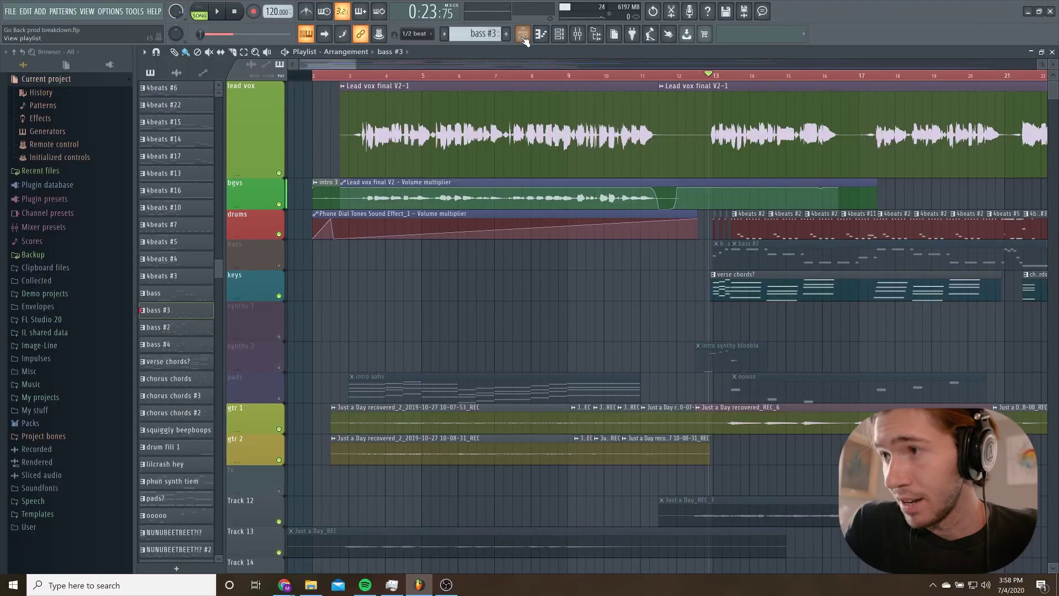
Step: Return to the playlist and open the keys track's verse chords? clip
left_click(523, 34)
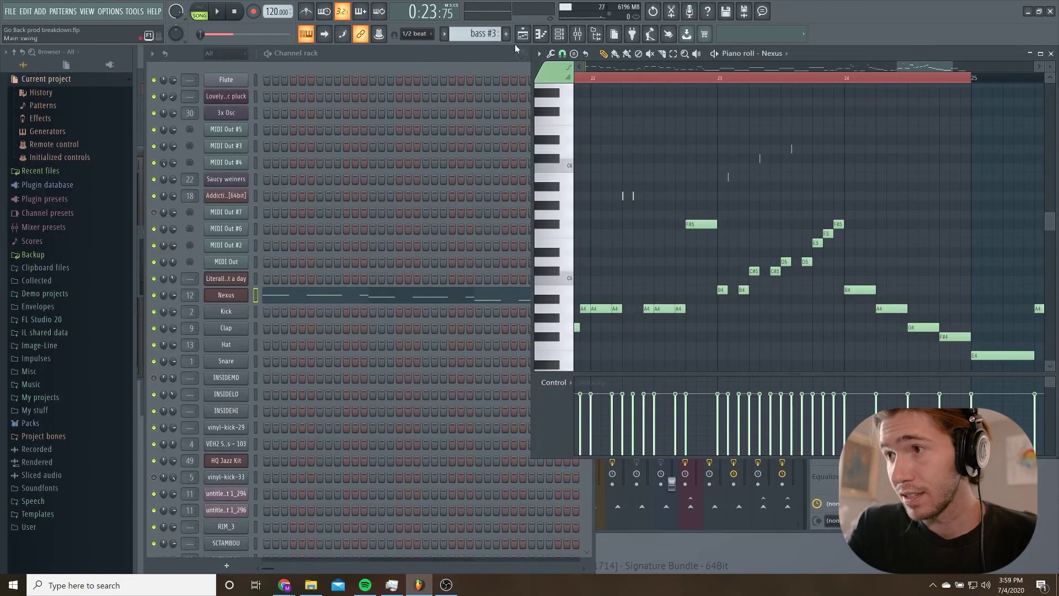
left_click(524, 34)
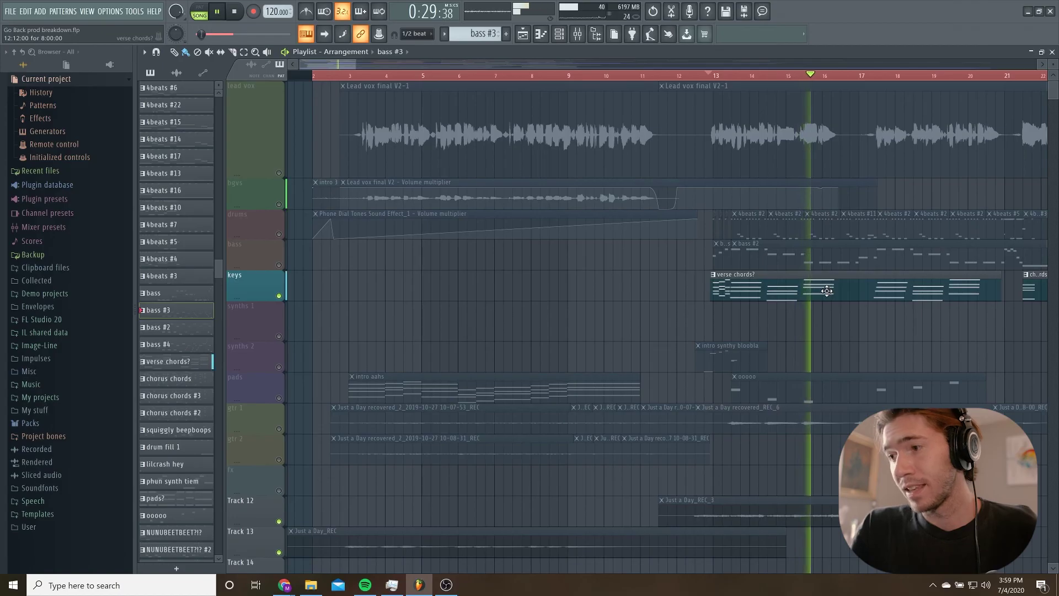
left_click(827, 290)
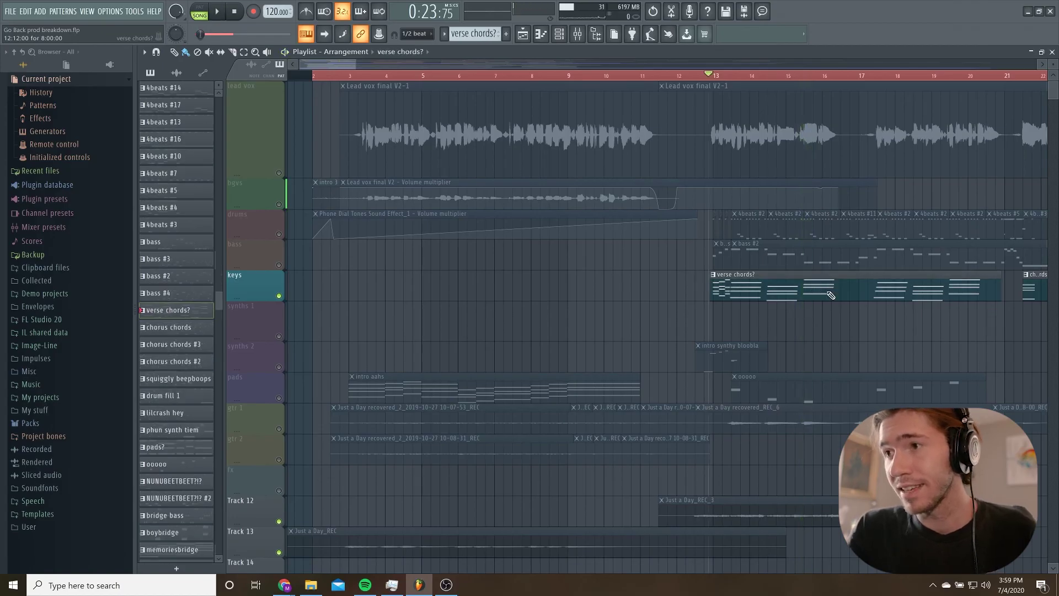
double_click(827, 291)
Step: Inspect the Omnisphere patch behind the verse chords, viewing its main page, layer pages and multi page
left_click_drag(332, 80, 335, 79)
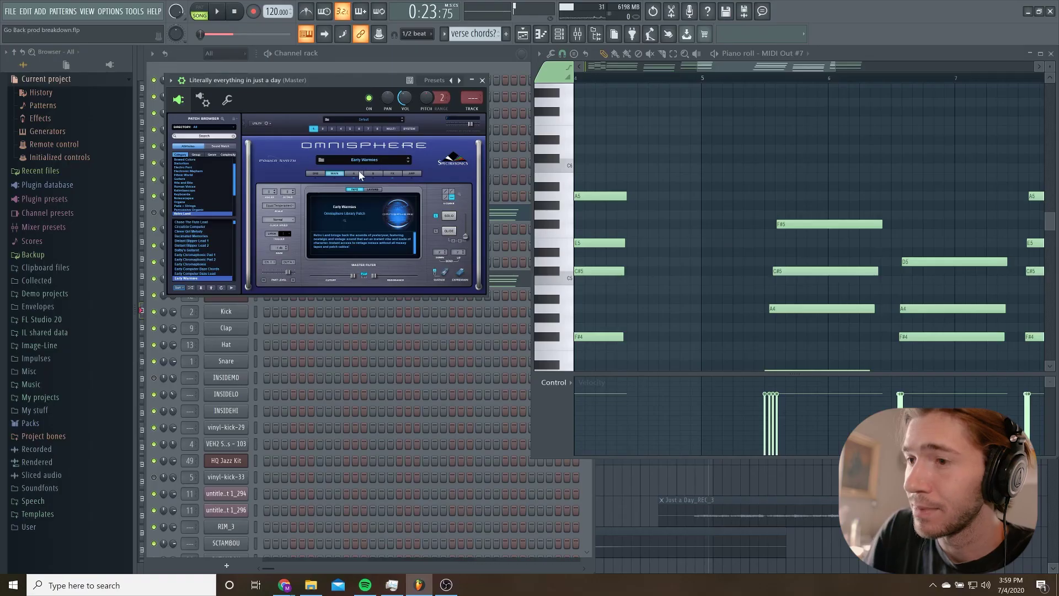
left_click(444, 240)
left_click(372, 173)
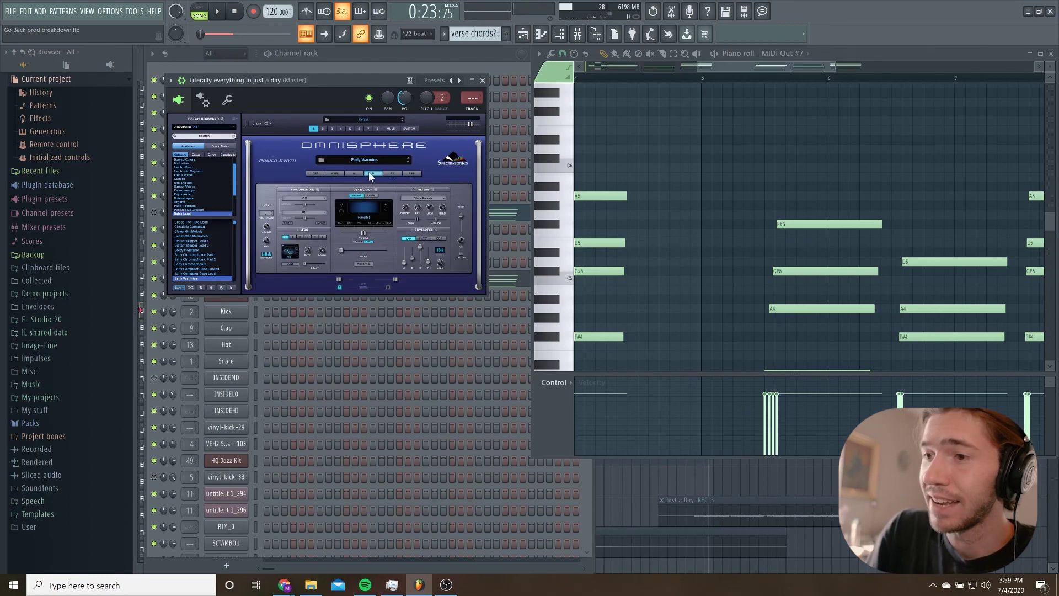
left_click(315, 174)
left_click(333, 173)
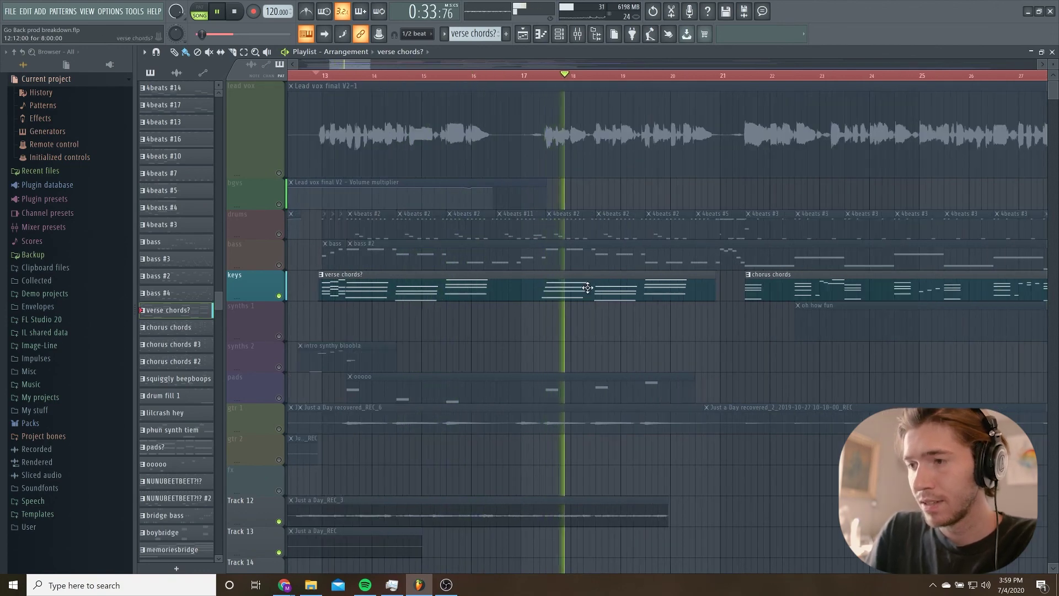
Step: Reopen the verse chords? clip in a maximized piano roll and examine its chord notes through the first three bars during playback
double_click(588, 288)
scroll(636, 270, "left", 3)
scroll(637, 270, "down", 3)
scroll(637, 271, "left", 3)
scroll(638, 272, "down", 2)
scroll(640, 273, "up", 2, "ctrl")
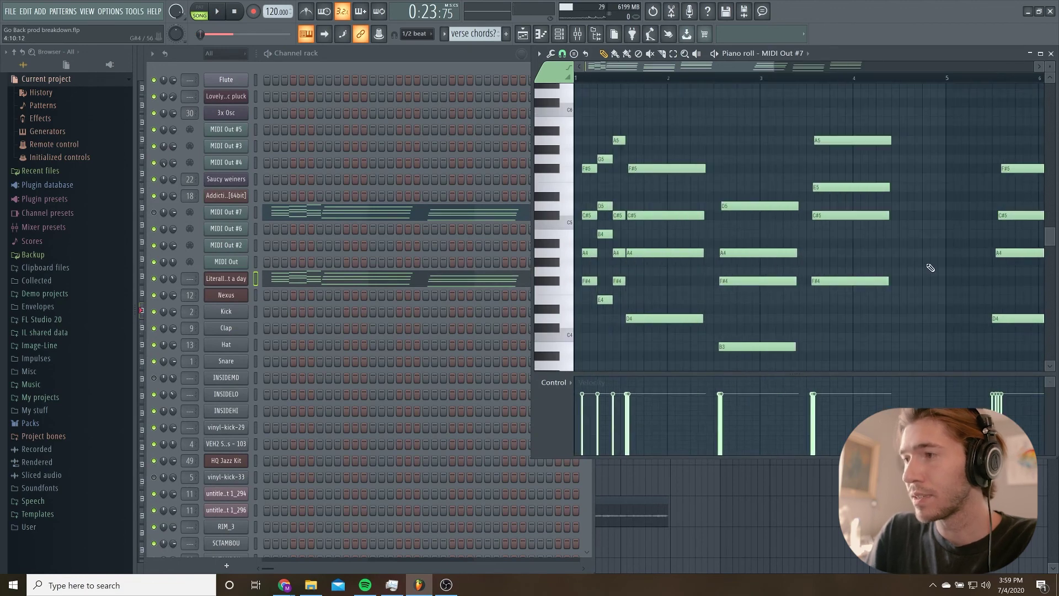
left_click(1040, 54)
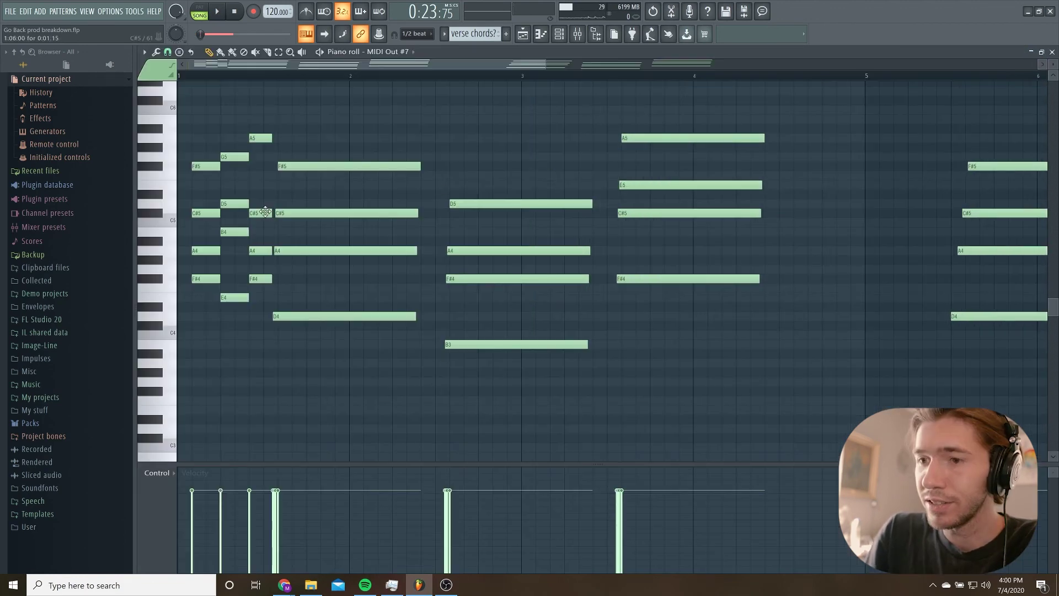
scroll(267, 212, "up", 3, "ctrl")
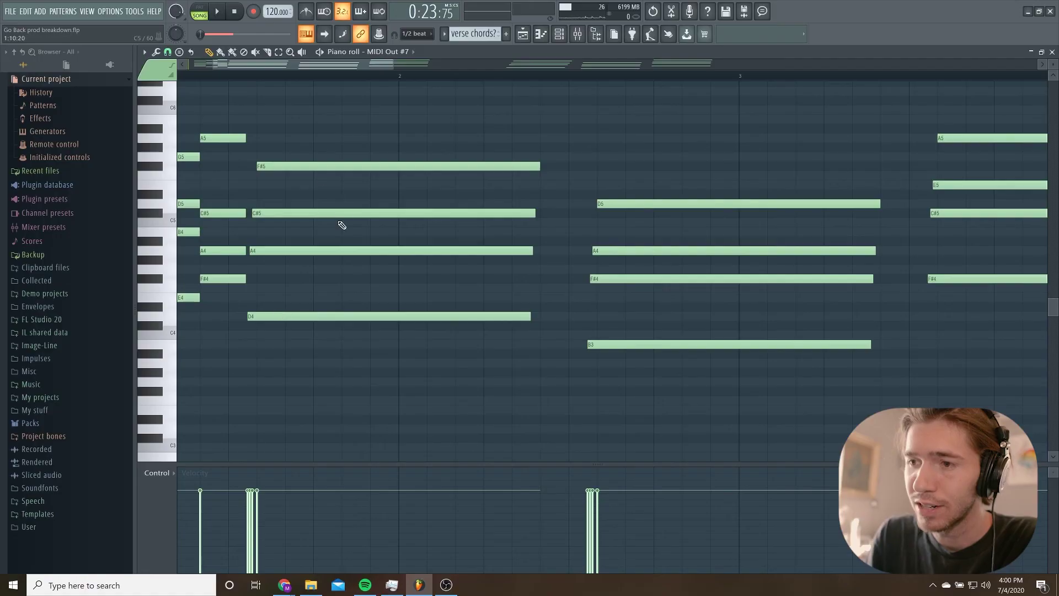
scroll(594, 195, "up", 3)
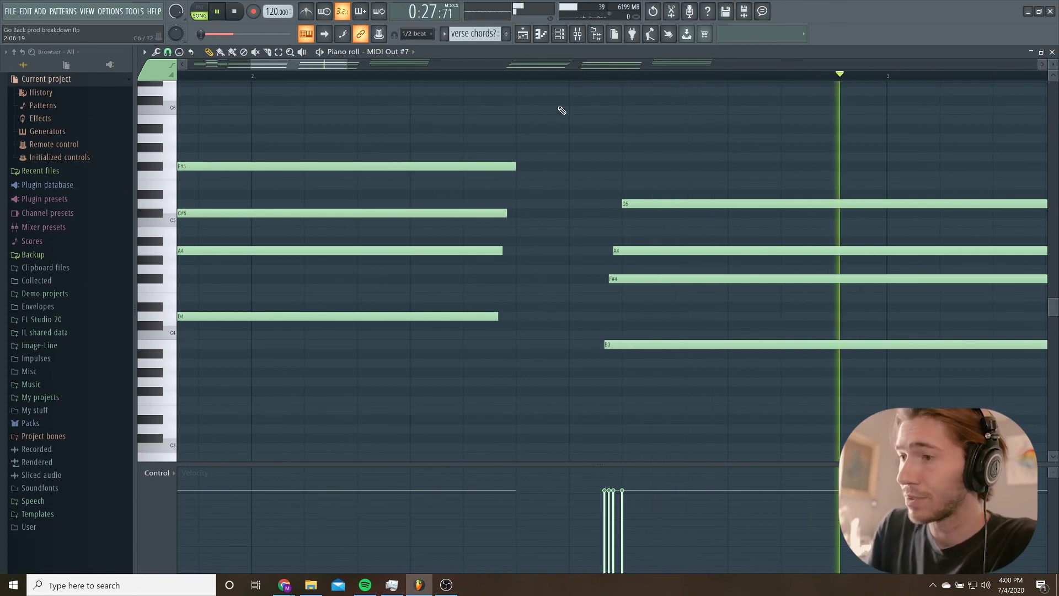
scroll(562, 111, "down", 4)
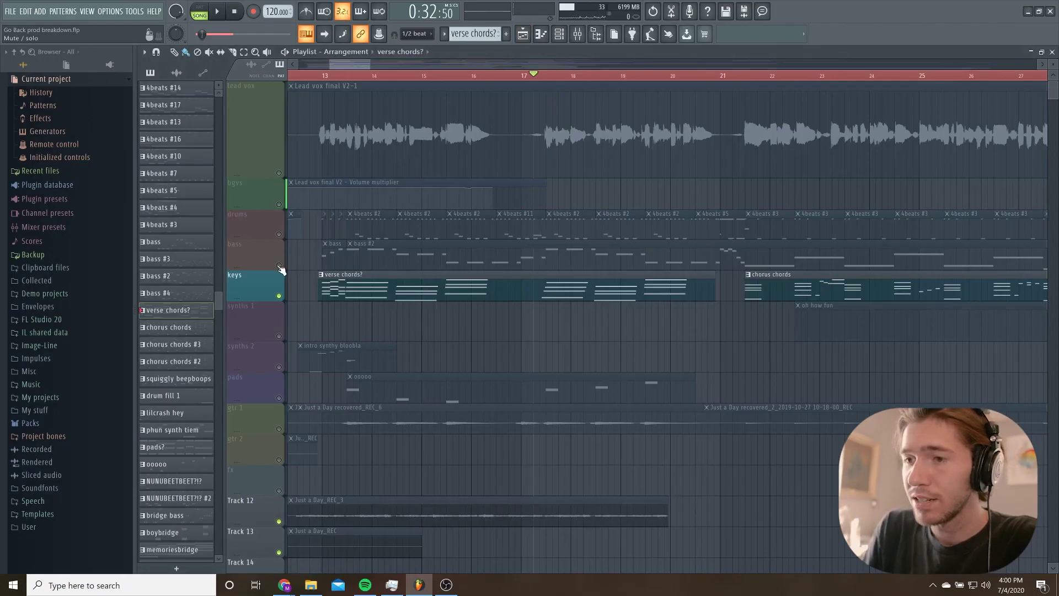
Step: Audition the keys with the lead vox track unmuted, and select the Main keys mixer track to view its effects
left_click(279, 174)
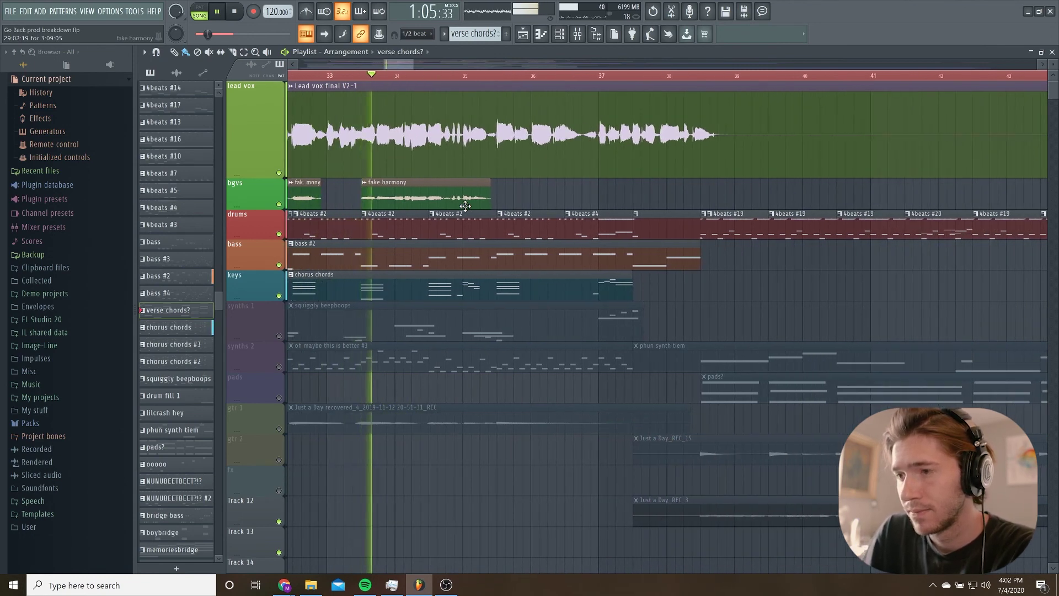
scroll(177, 320, "down", 8)
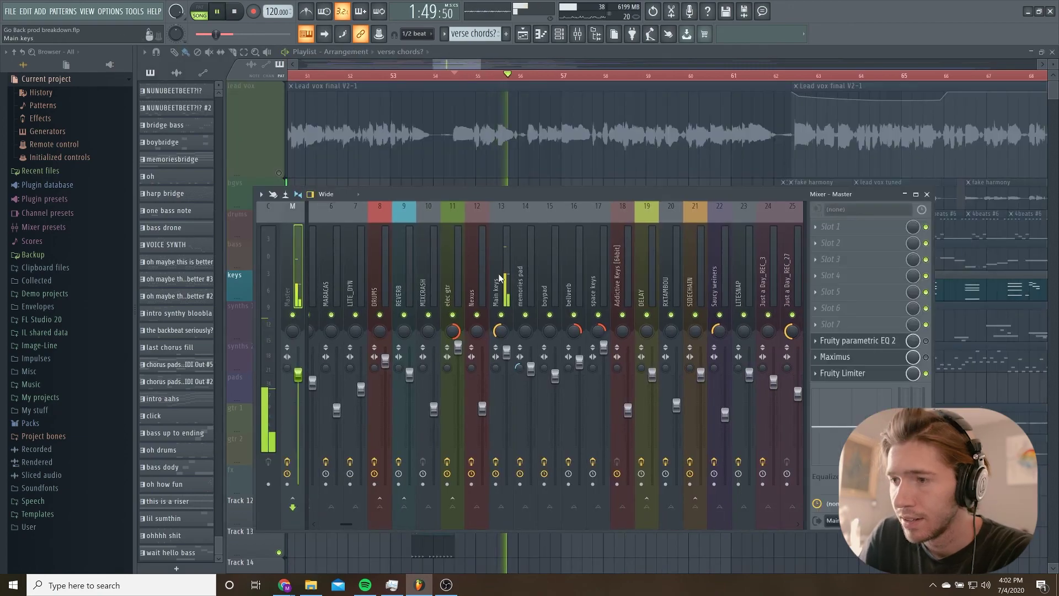
left_click(499, 275)
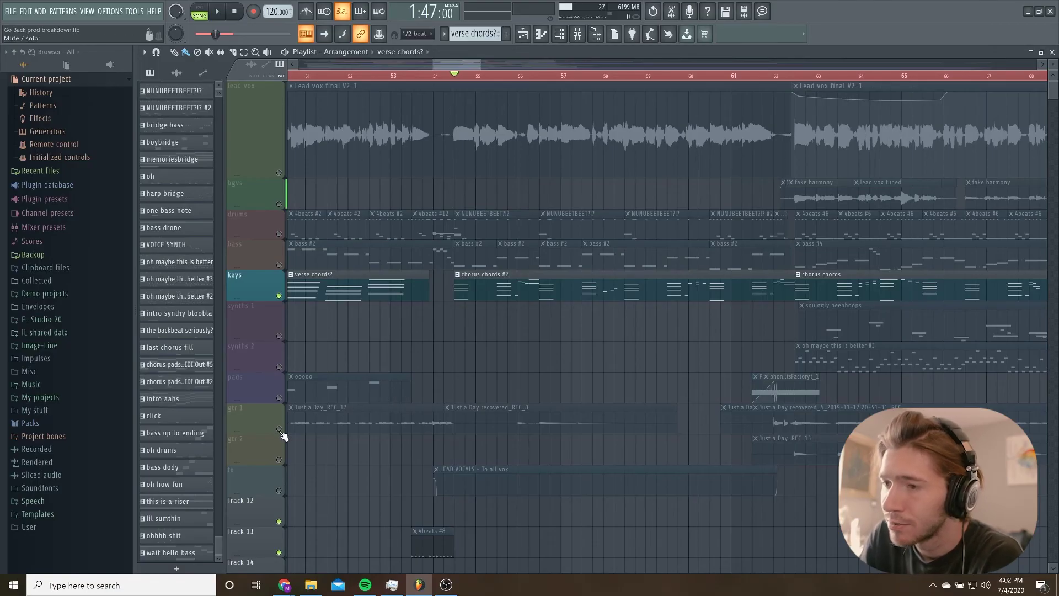
key("F9")
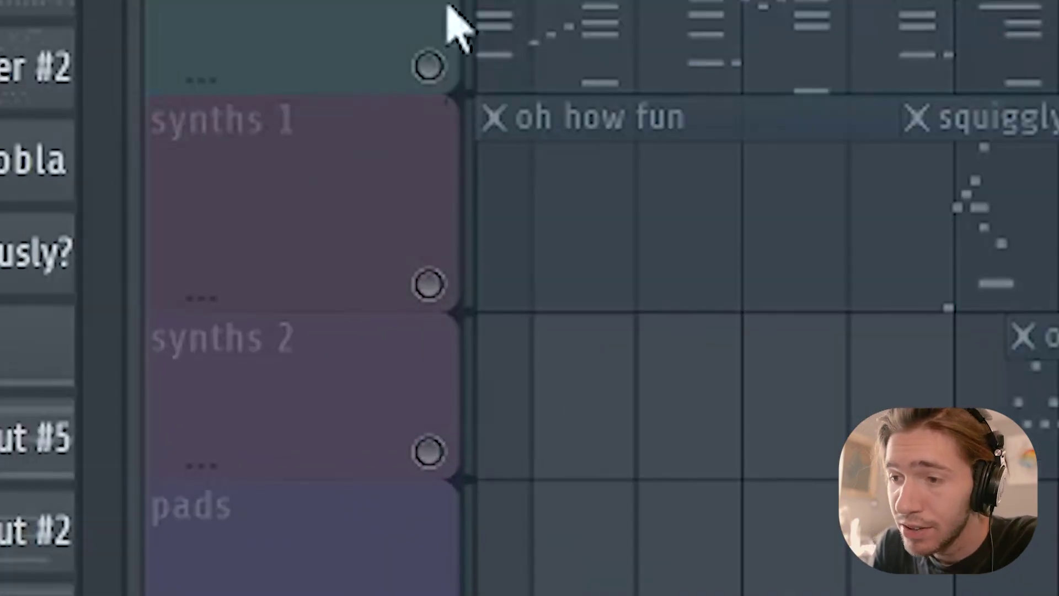
Step: Unmute the synths 1 track, audition the squiggly beepboops clip and open it in the piano roll
left_click(429, 284)
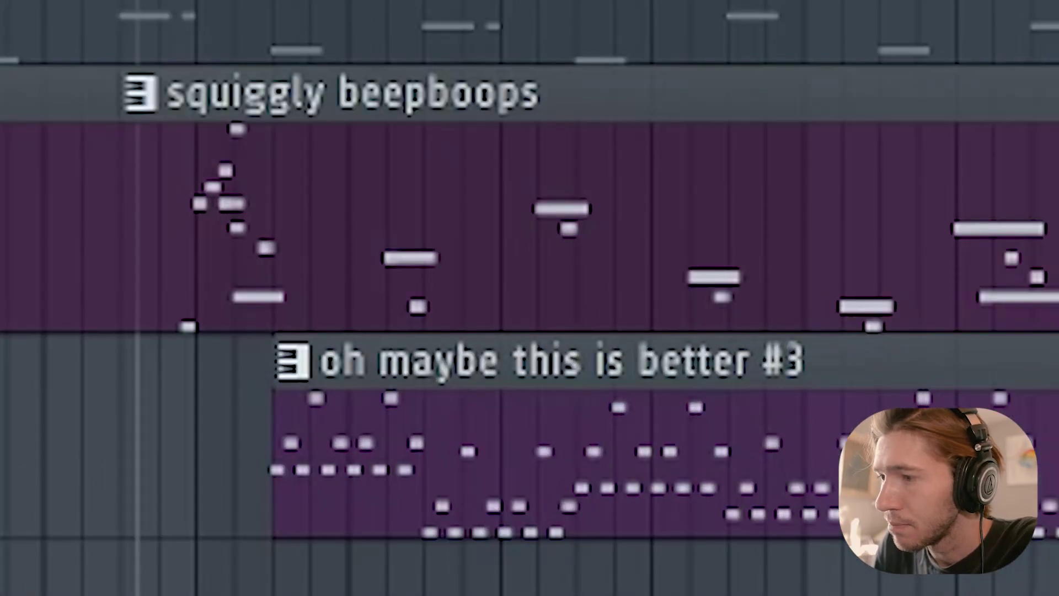
key("space")
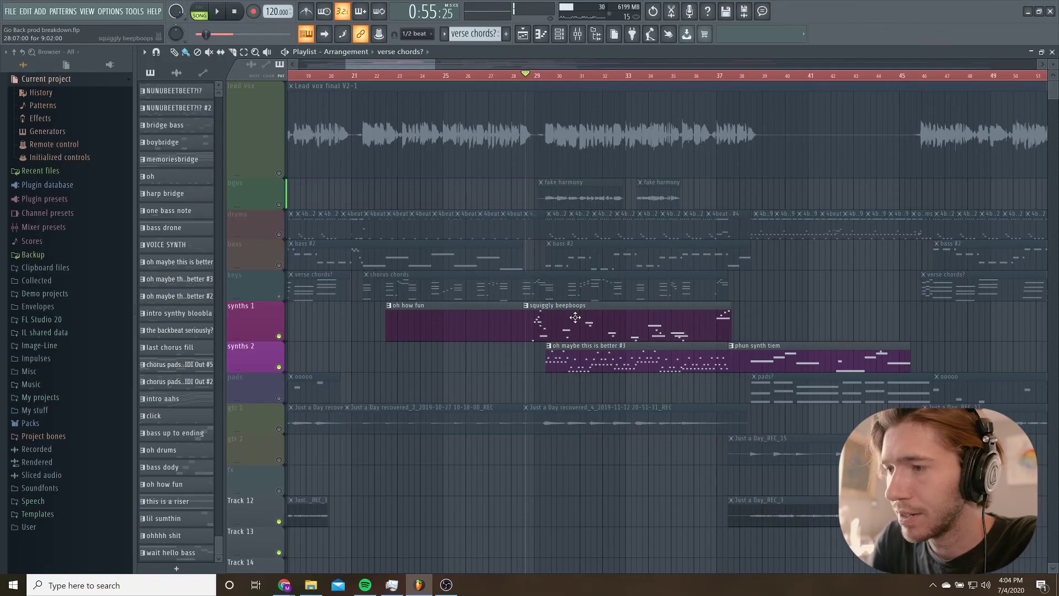
double_click(579, 322)
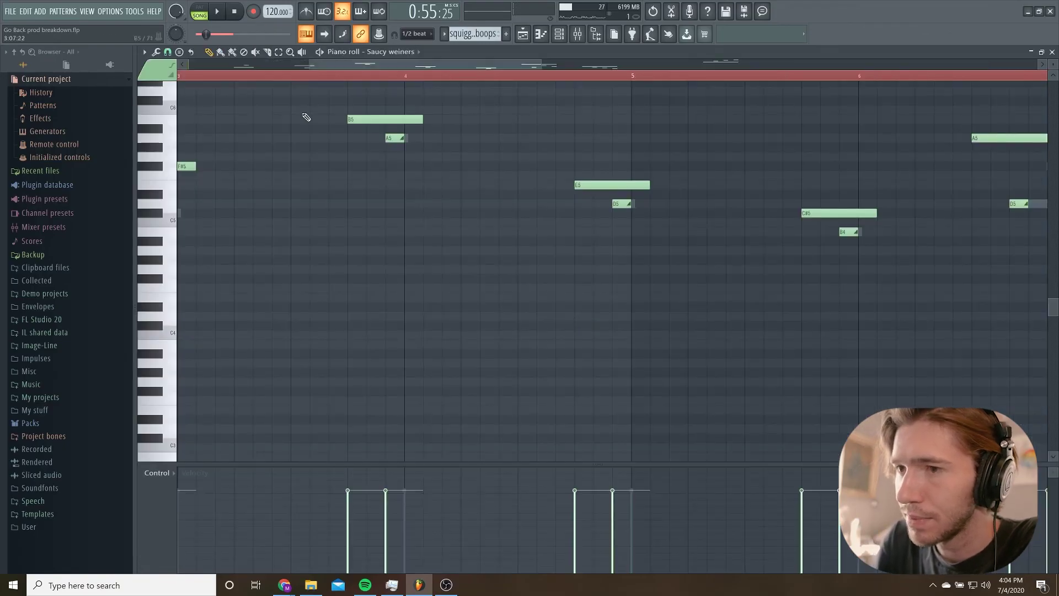
Step: Examine the Saucy weiners 3x Osc synth, its Effector and Fruity Reeverb 2 effects, and the MIDI Out #6 settings
left_click(563, 35)
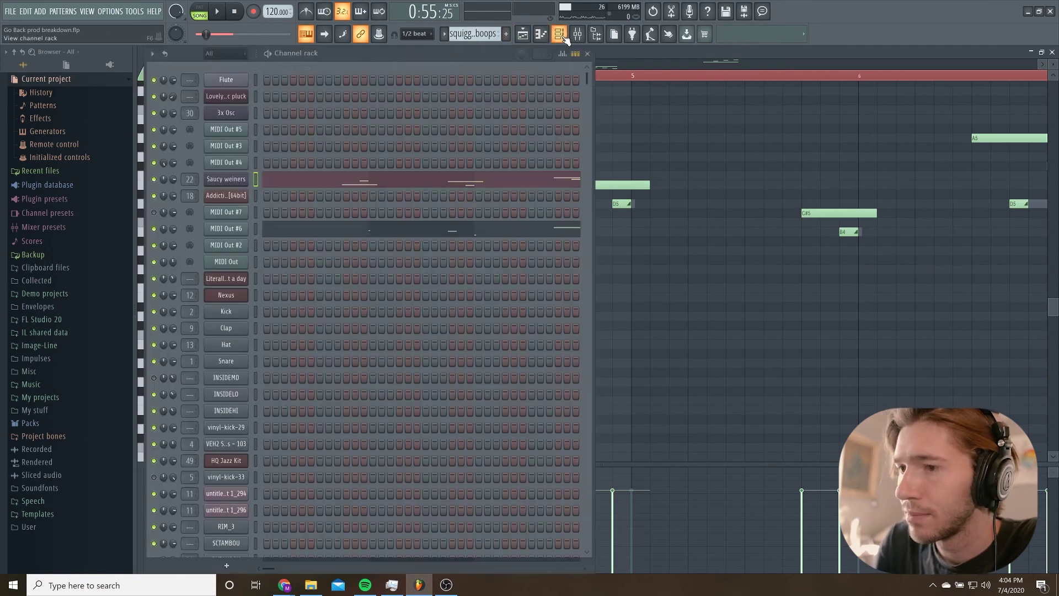
left_click(233, 184)
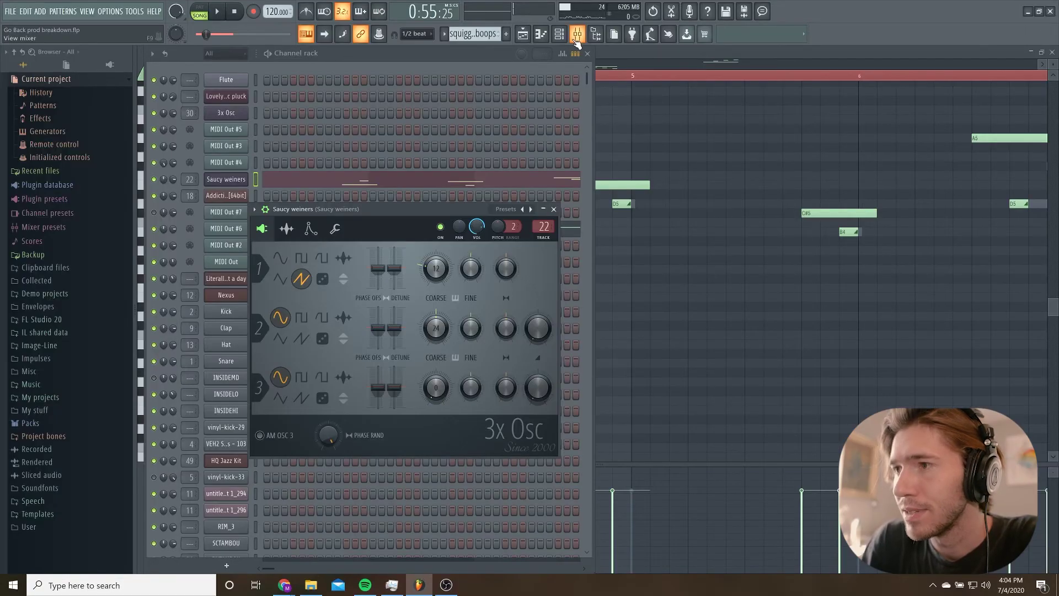
left_click(577, 40)
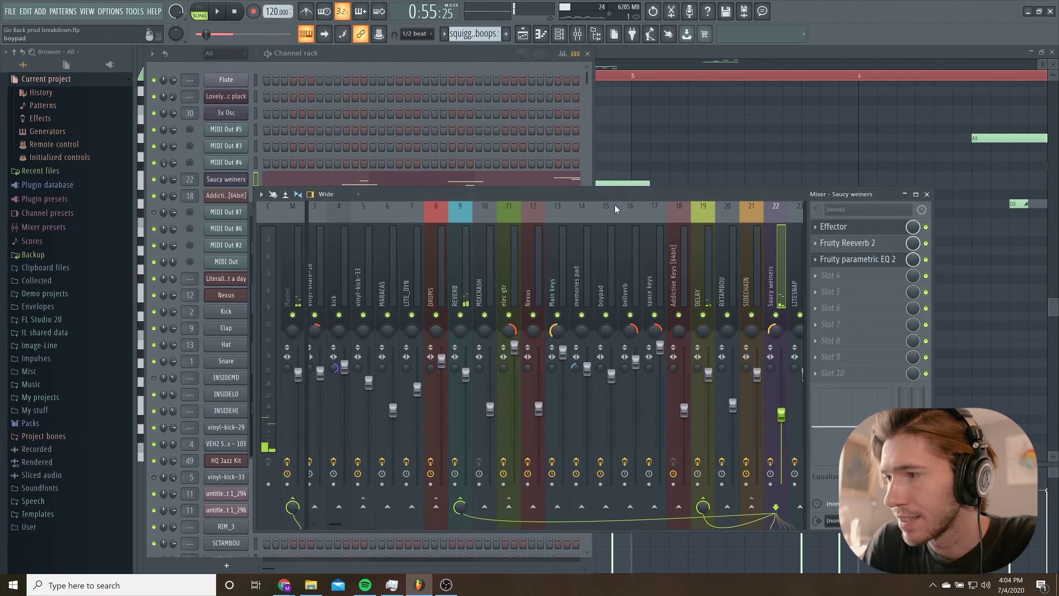
left_click(869, 231)
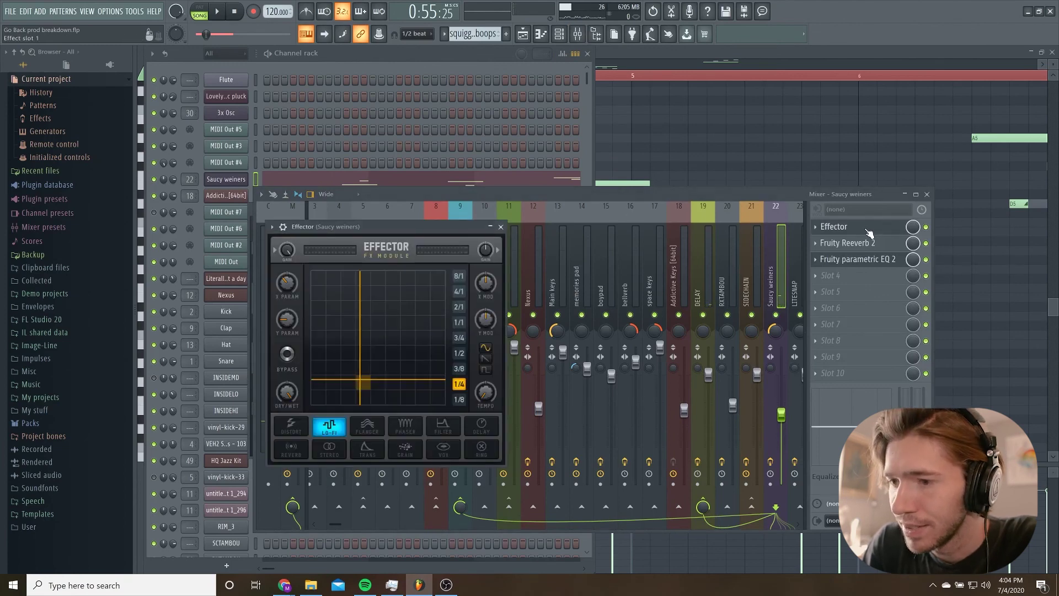
left_click(870, 231)
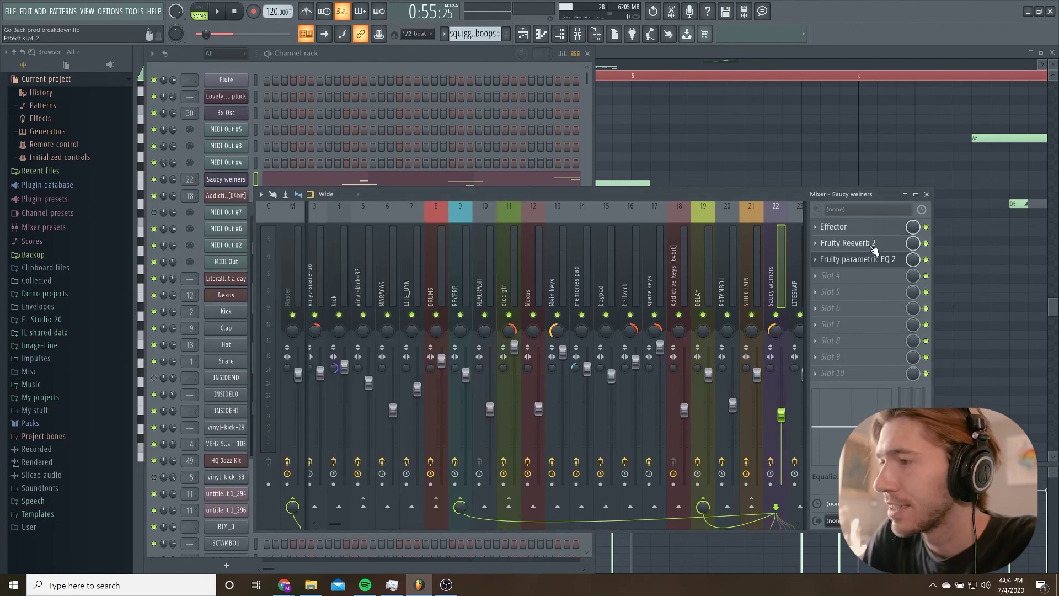
left_click(872, 246)
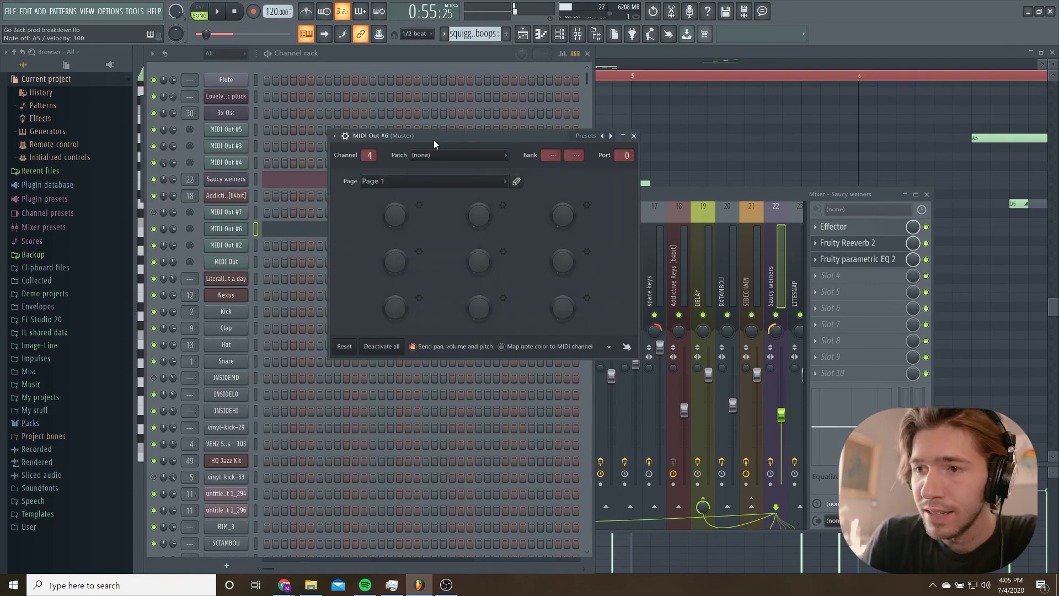
left_click_drag(434, 140, 396, 257)
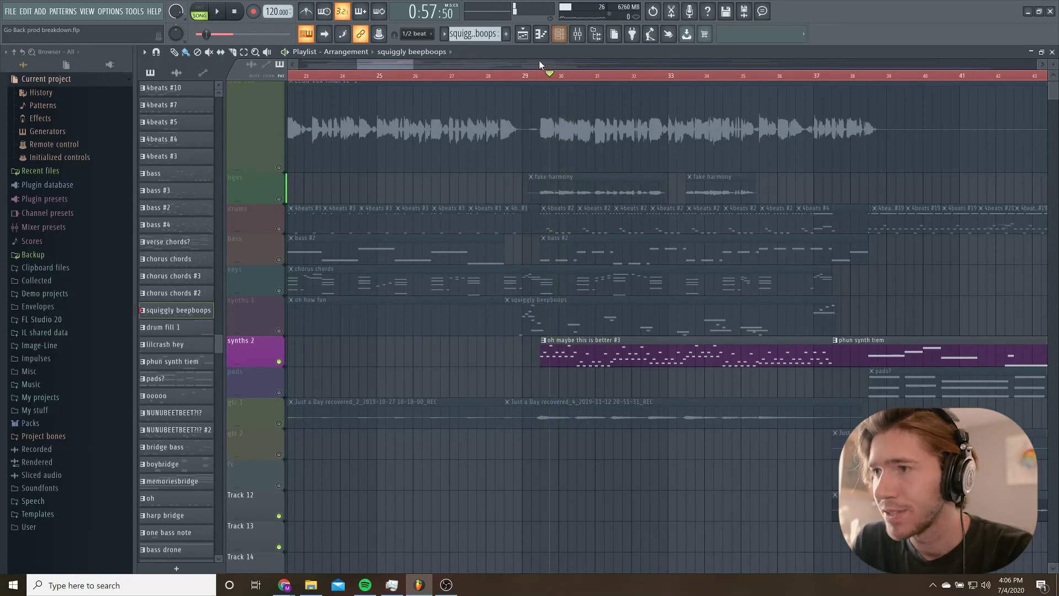
Step: Cue the song at the start of oh maybe this is better #3 and view the MIDI Out #4 channel's patch list
left_click(539, 76)
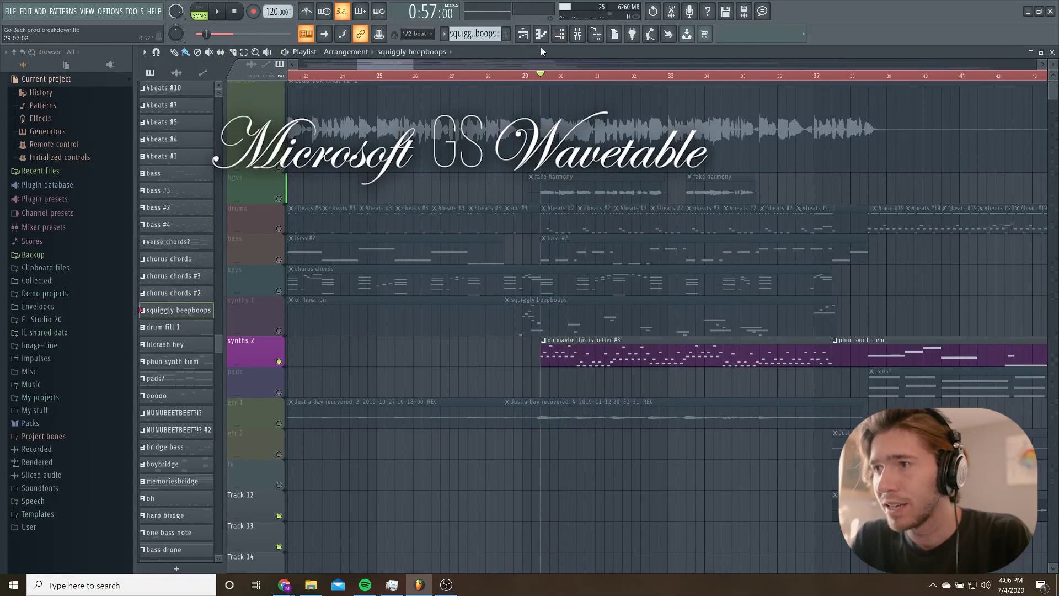
left_click(559, 34)
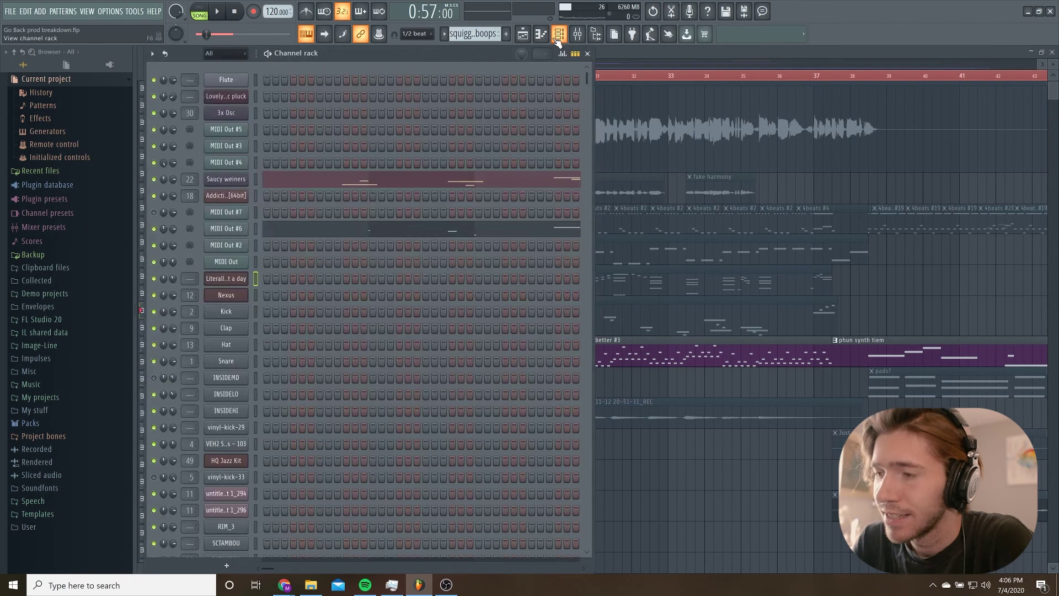
key("space")
left_click(229, 163)
key("space")
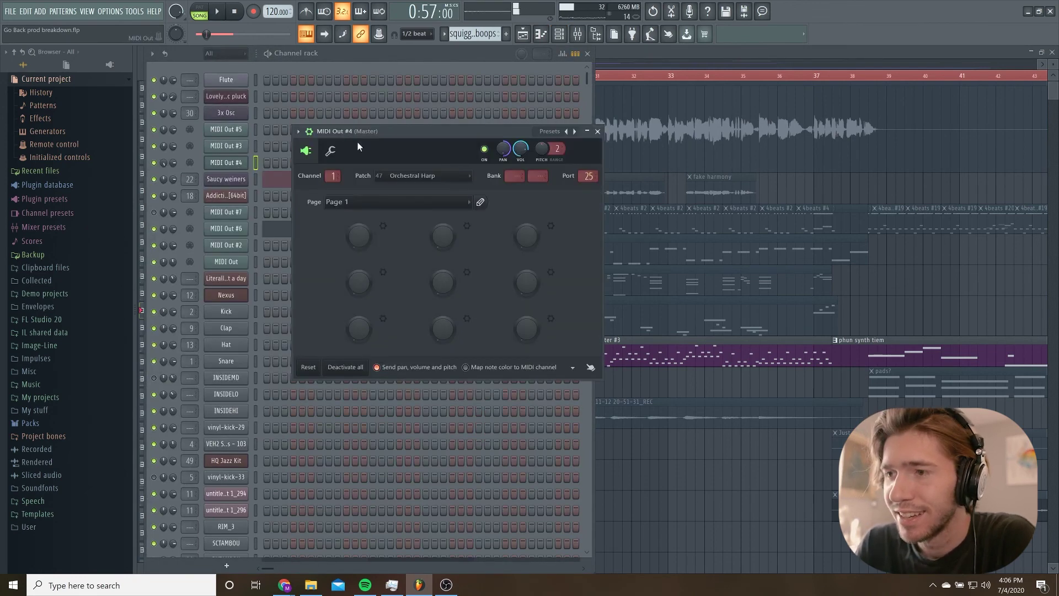
left_click(461, 177)
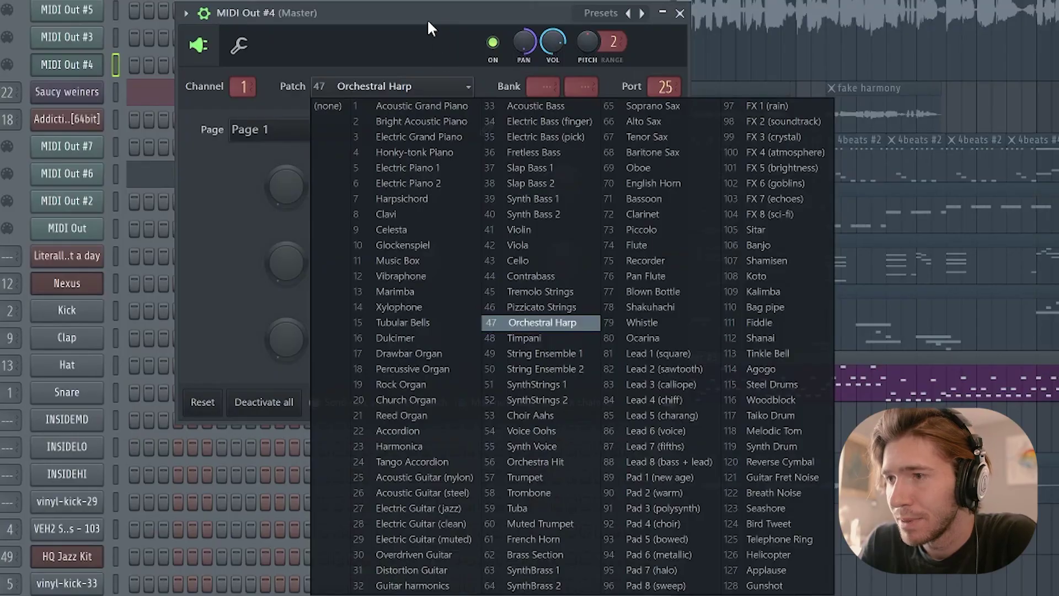
left_click(462, 132)
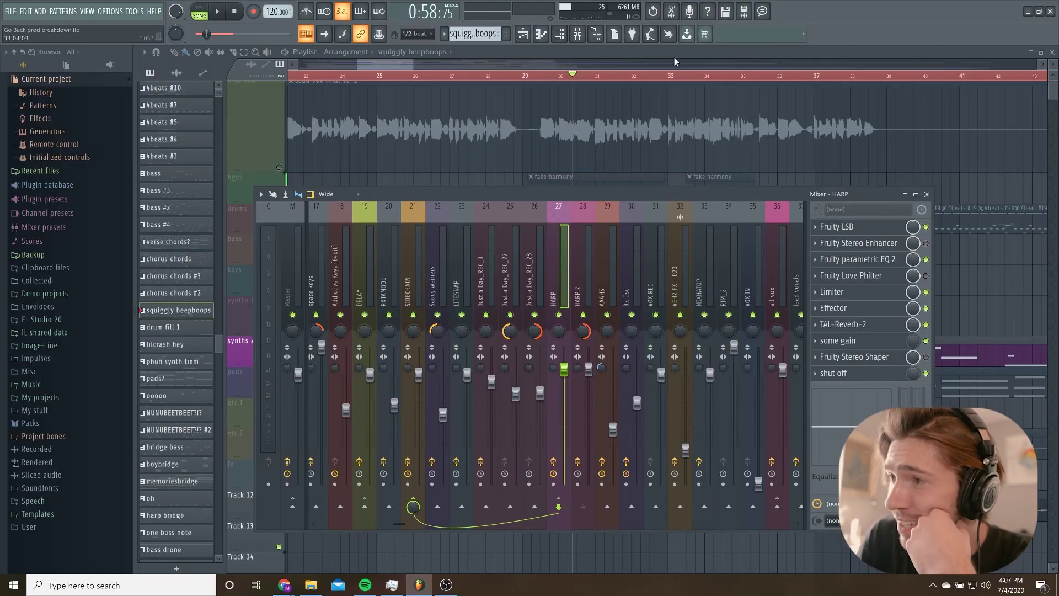
Step: Close the mixer, unmute the synths 1 and keys tracks, and play them together with synths 2 up to phun synth tiem
key("F9")
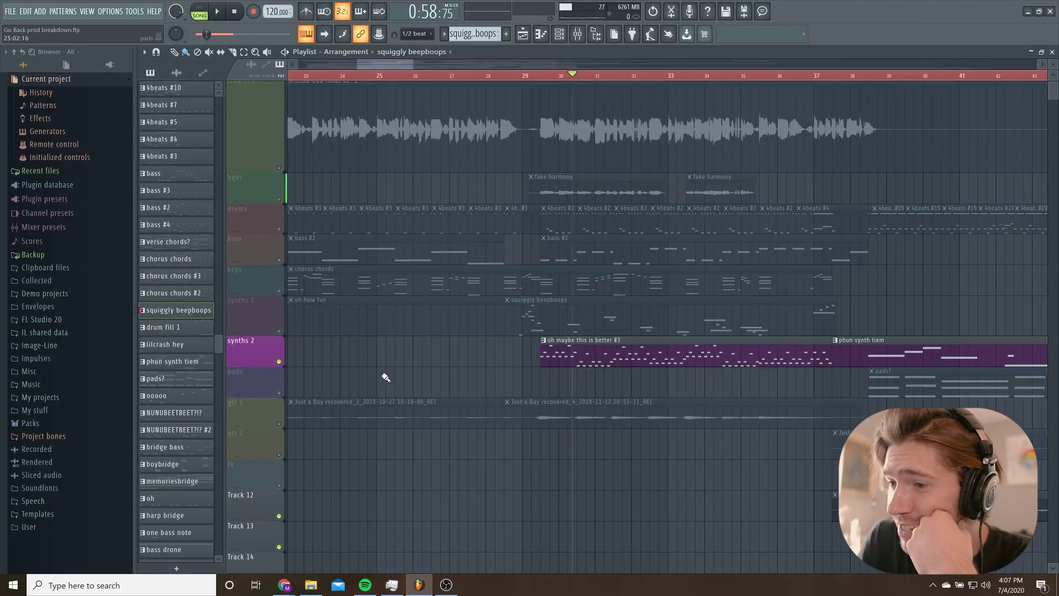
left_click(279, 331)
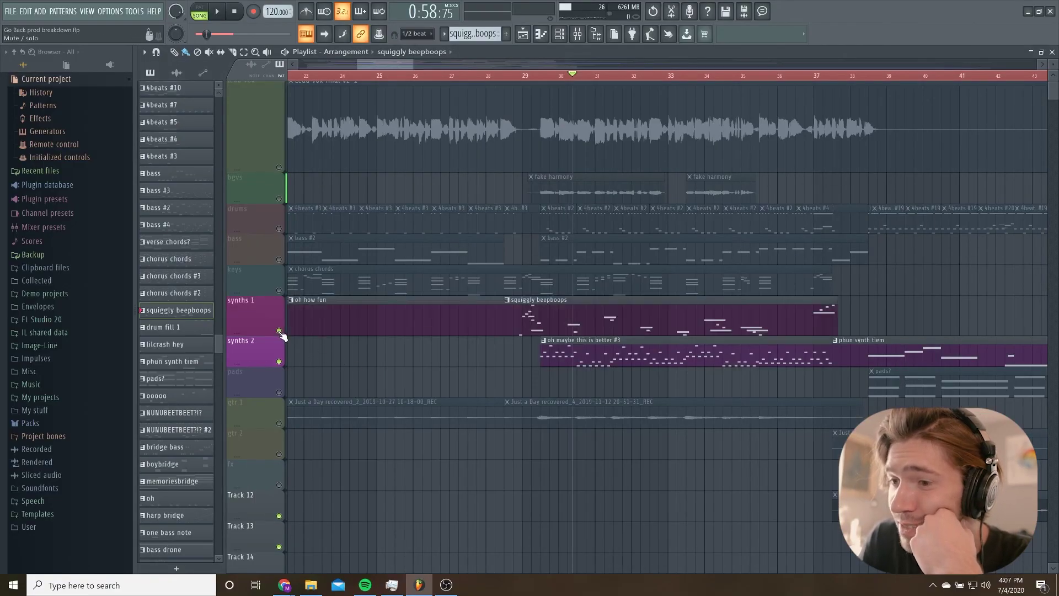
key("space")
left_click(280, 291)
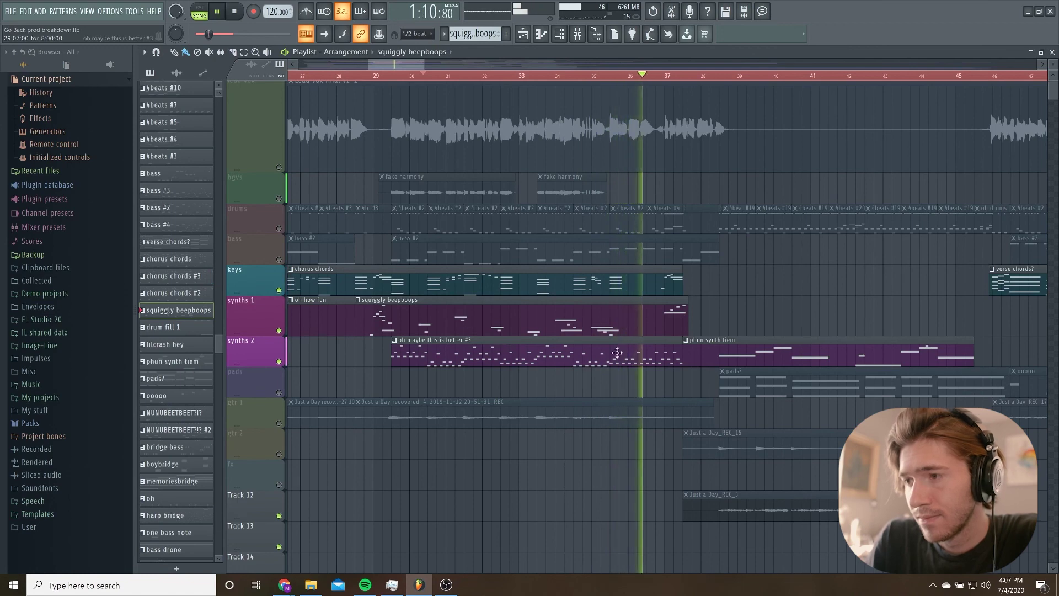
scroll(618, 364, "right", 1)
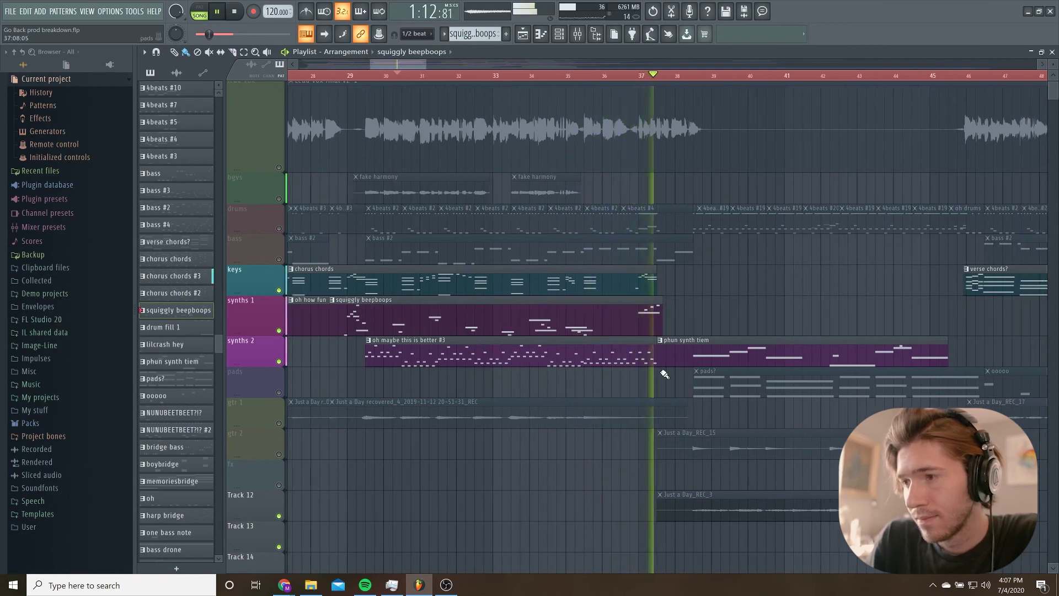